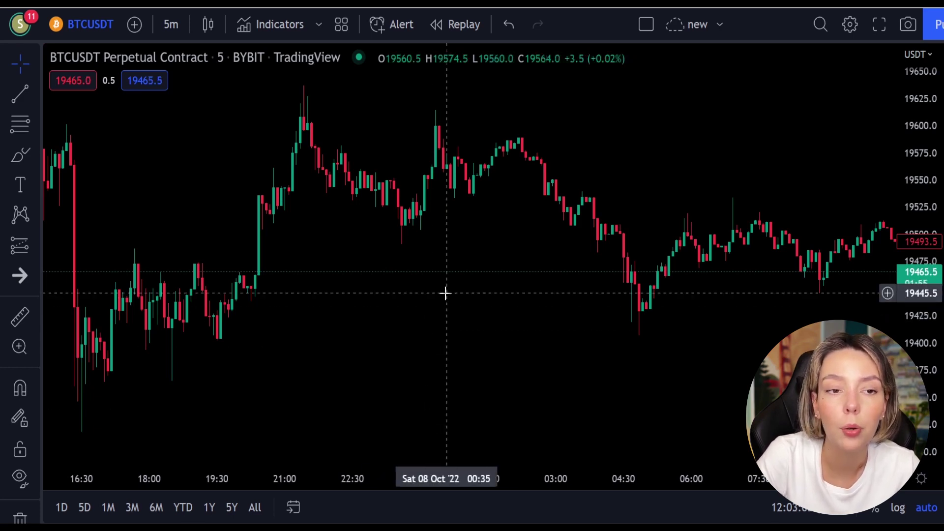
Pan the BTCUSDT 5-minute chart back to the 6 Oct 2022 candles, around 19,960–20,320.
{"action": "left_click_drag", "start_coordinate": [521, 259], "coordinate": [346, 297]}
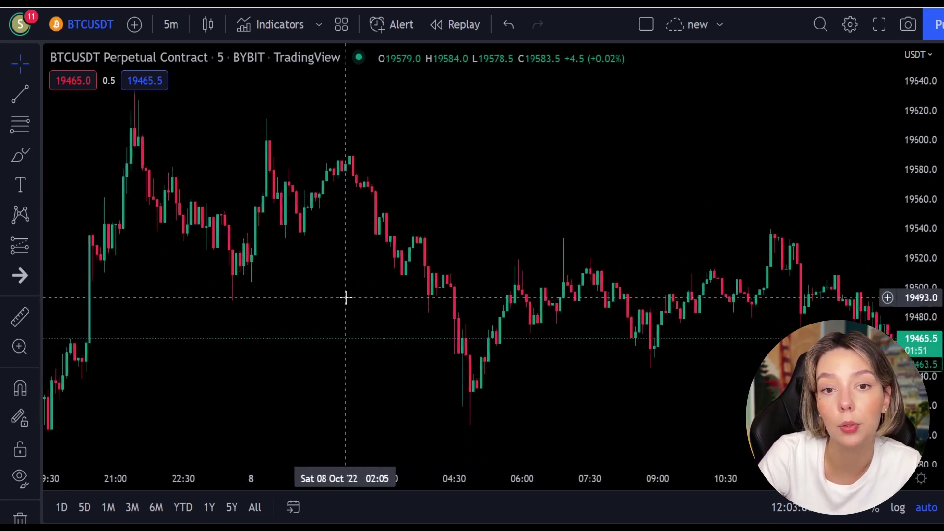
{"action": "left_click_drag", "start_coordinate": [474, 208], "coordinate": [543, 227]}
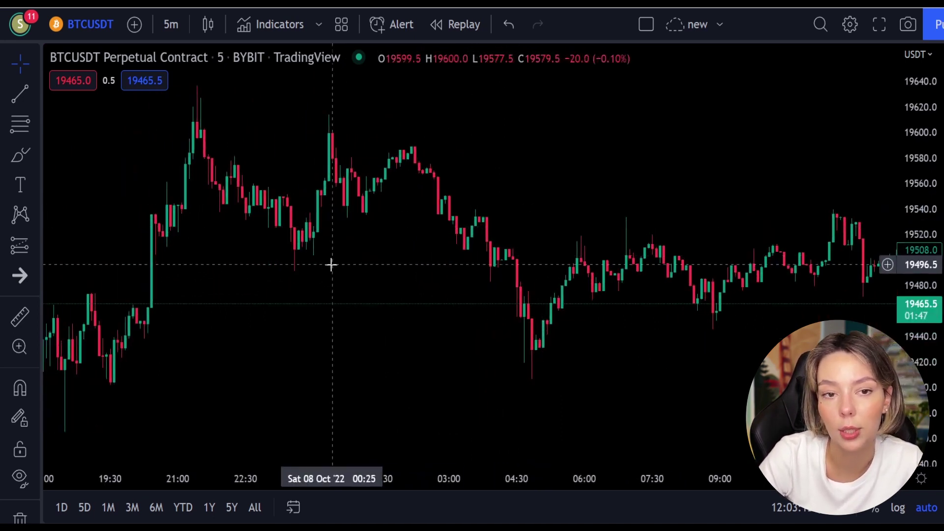
{"action": "left_click_drag", "start_coordinate": [322, 270], "coordinate": [496, 343]}
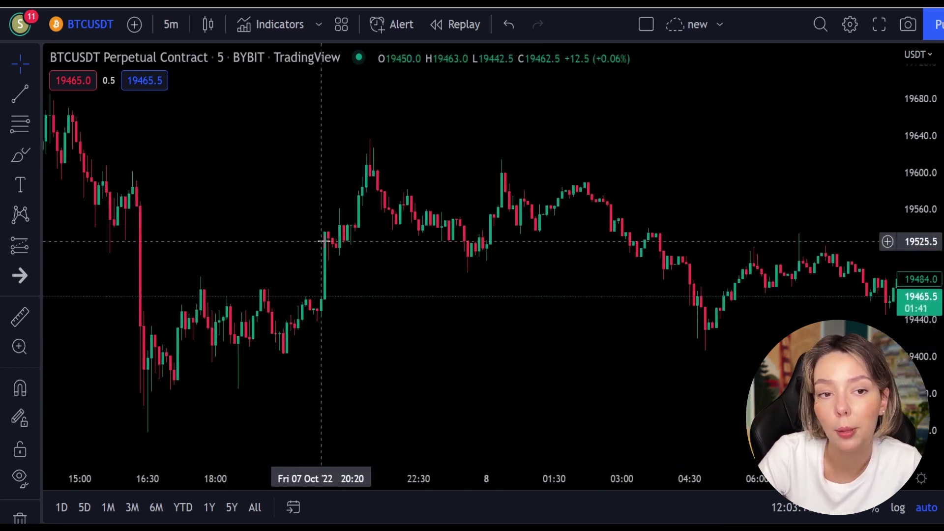
{"action": "left_click_drag", "start_coordinate": [255, 198], "coordinate": [531, 299]}
{"action": "left_click_drag", "start_coordinate": [167, 249], "coordinate": [579, 381]}
{"action": "left_click_drag", "start_coordinate": [239, 228], "coordinate": [454, 322]}
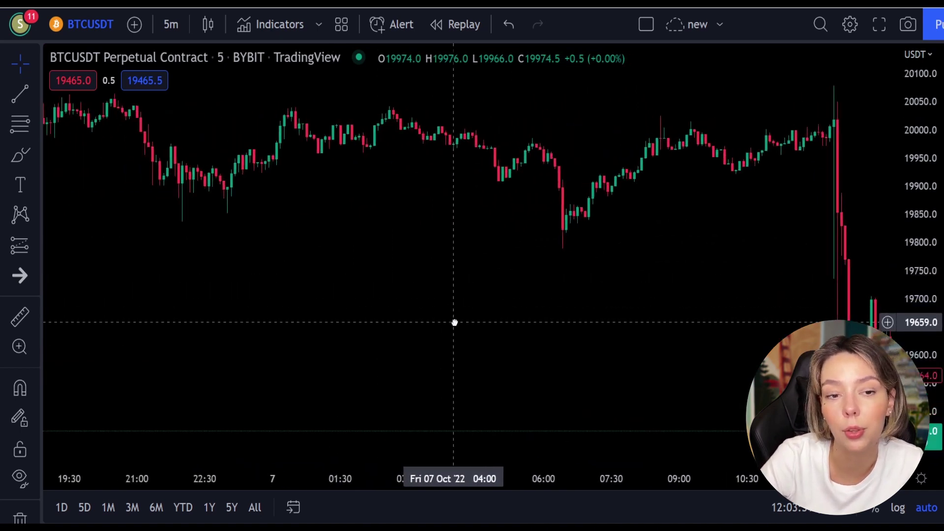
{"action": "left_click_drag", "start_coordinate": [221, 245], "coordinate": [432, 303]}
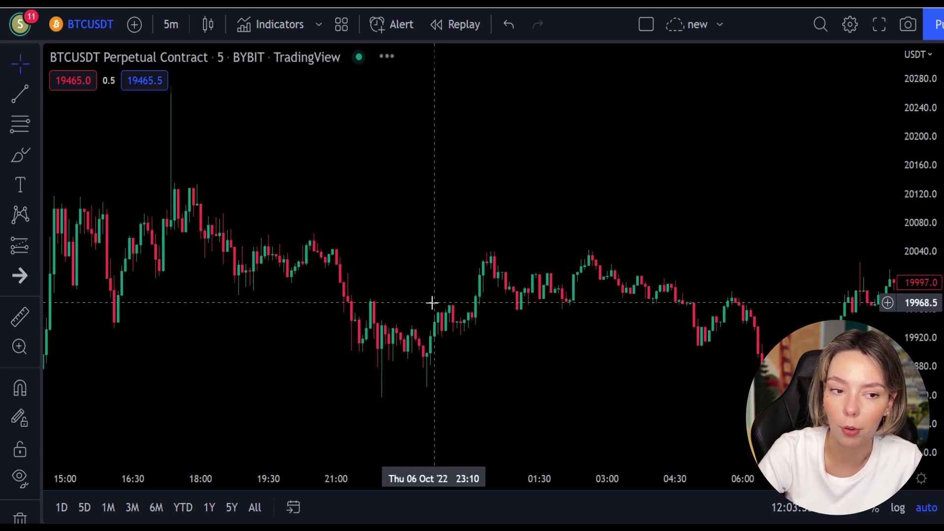
{"action": "left_click_drag", "start_coordinate": [193, 301], "coordinate": [464, 365]}
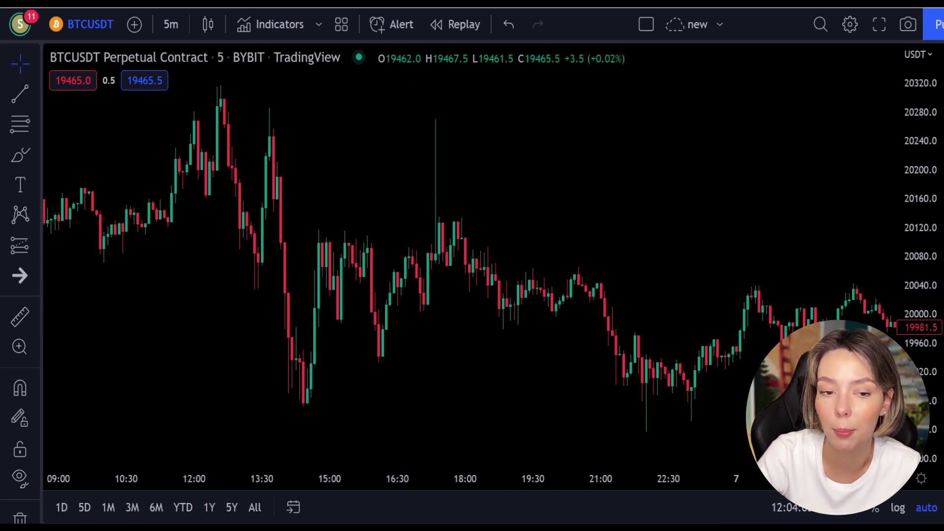
Add the Laguerre RSI (LaRSI) indicator, found by searching 'la rsi', below the chart.
{"action": "left_click", "coordinate": [276, 25]}
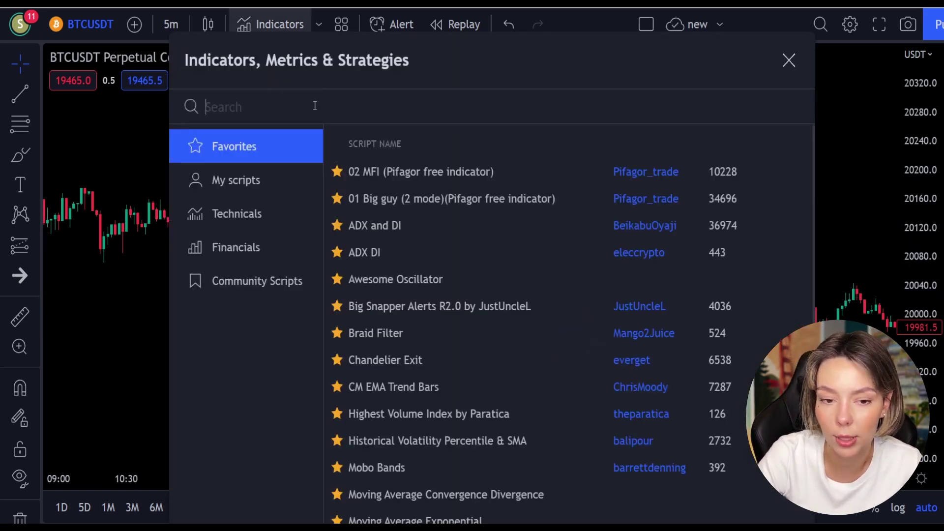
{"action": "type", "text": "la rsi"}
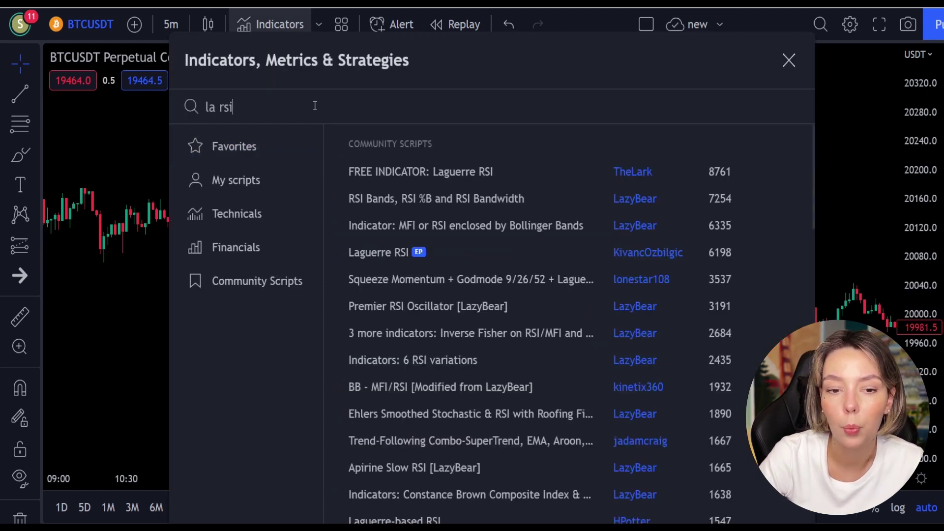
{"action": "left_click", "coordinate": [384, 251]}
{"action": "left_click", "coordinate": [789, 60]}
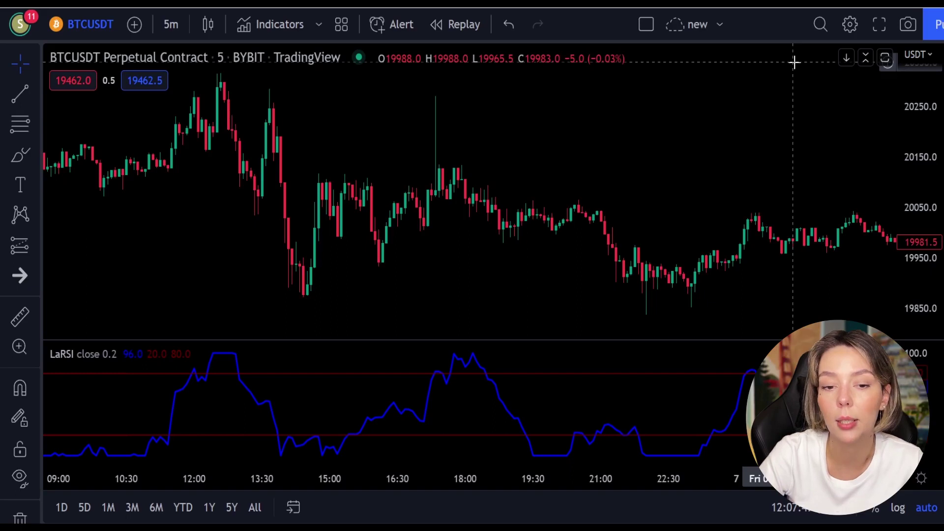
Add the SuperTrend+ indicator to the chart via the 'supertrend+' search.
{"action": "left_click", "coordinate": [281, 22]}
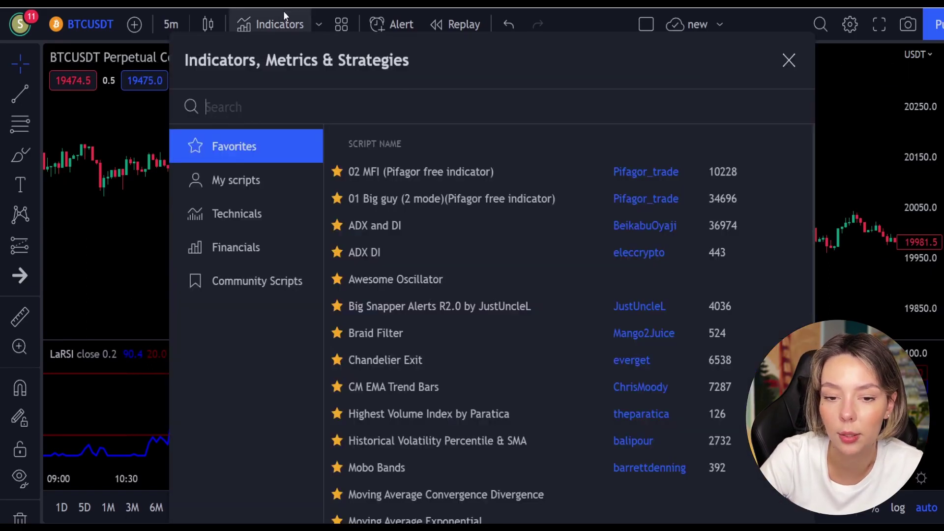
{"action": "type", "text": "supertrend+"}
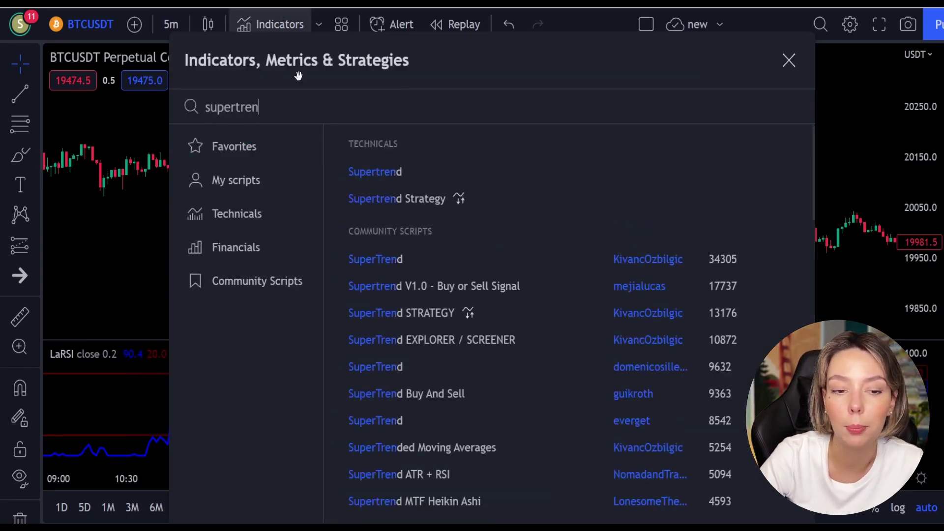
{"action": "left_click", "coordinate": [447, 175]}
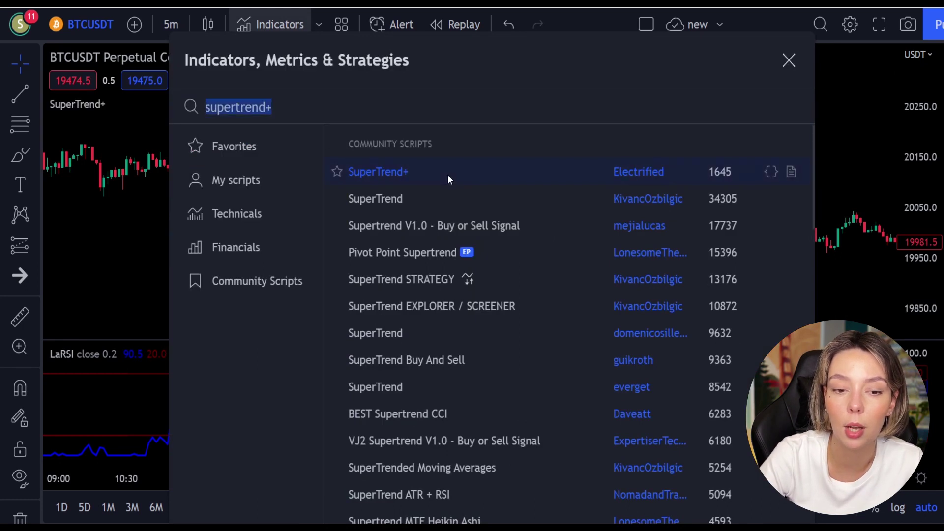
{"action": "left_click", "coordinate": [789, 61]}
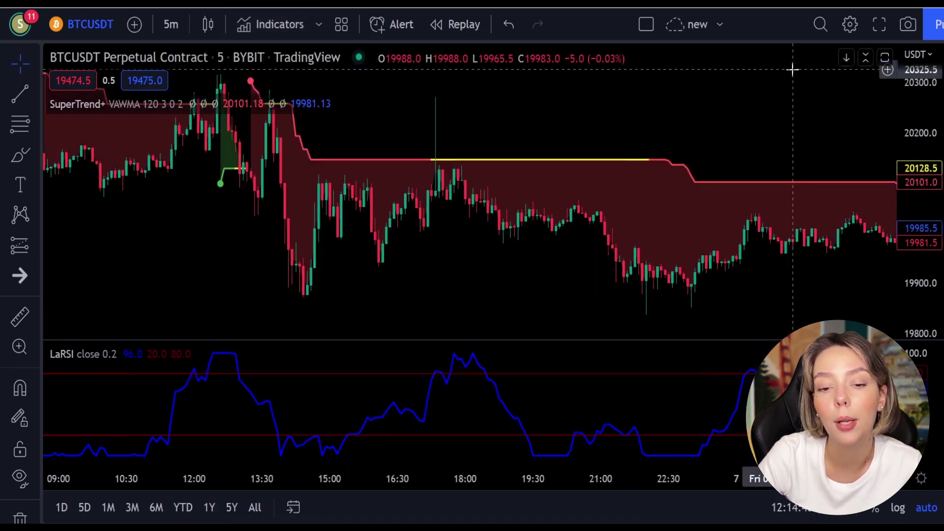
Pan back to show candles from about 18:00 on 5 October to 09:00 on 6 October.
{"action": "left_click_drag", "start_coordinate": [466, 117], "coordinate": [691, 194]}
{"action": "left_click_drag", "start_coordinate": [305, 219], "coordinate": [659, 298]}
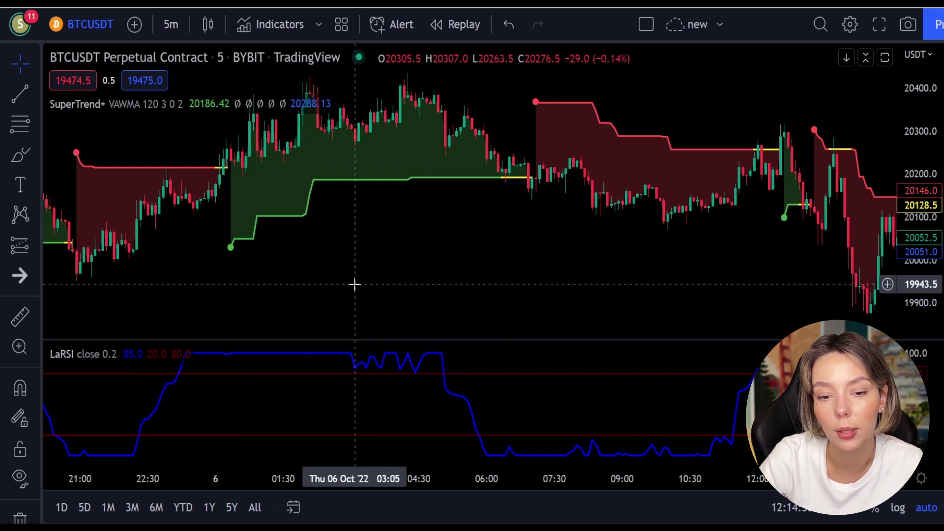
{"action": "left_click_drag", "start_coordinate": [354, 284], "coordinate": [485, 292]}
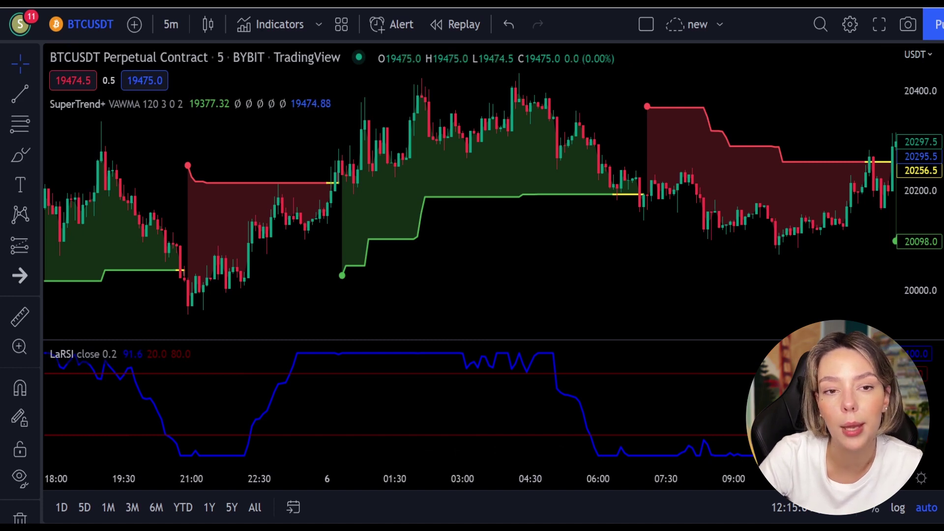
Search 'waddah' and add the Waddah Attar Explosion V2 [SHK] pane below LaRSI.
{"action": "left_click", "coordinate": [261, 21]}
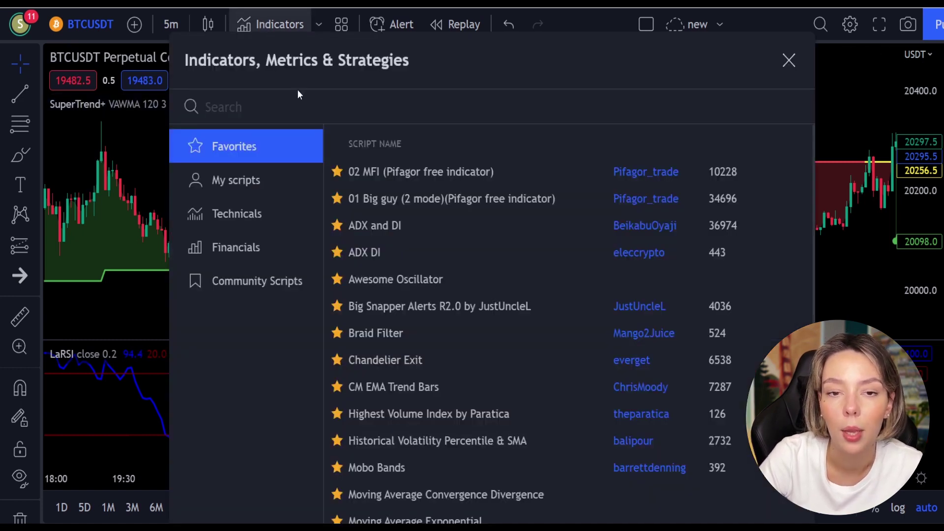
{"action": "type", "text": "waddag"}
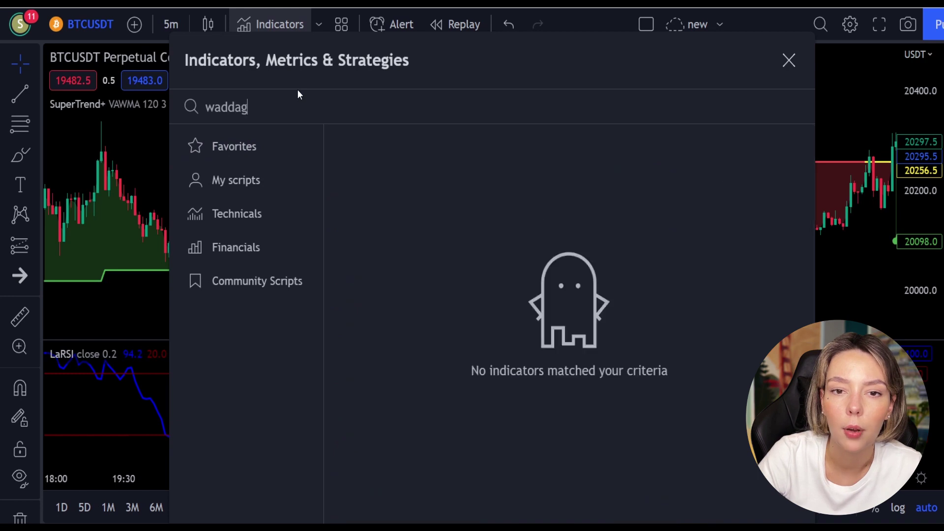
{"action": "key", "text": "BackSpace"}
{"action": "type", "text": "h"}
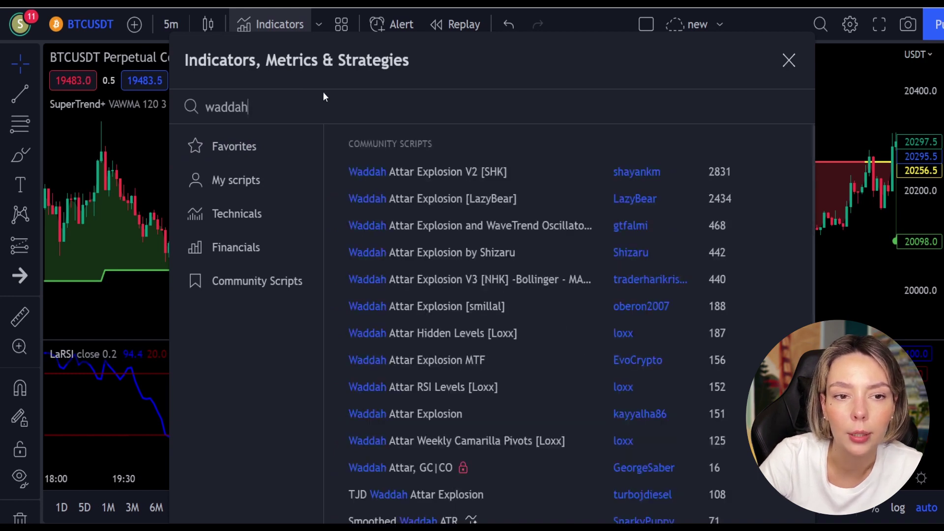
{"action": "left_click", "coordinate": [440, 167]}
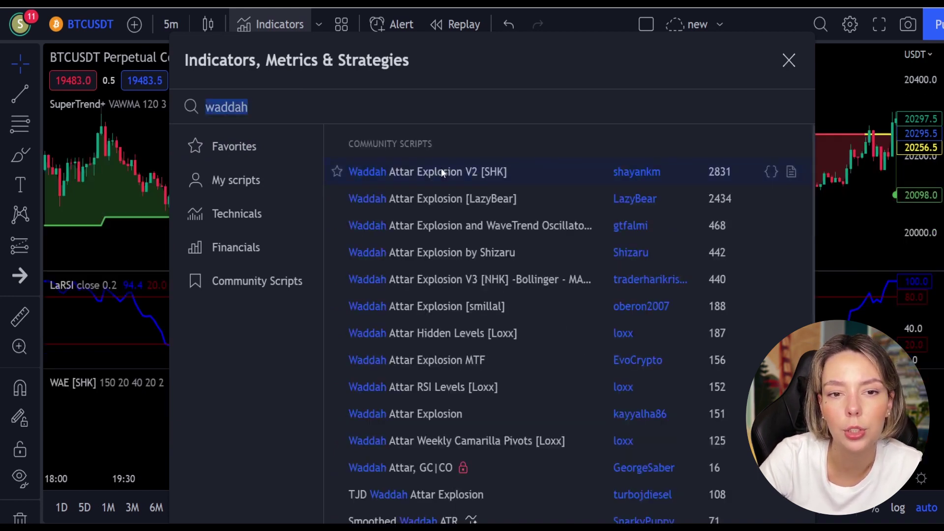
{"action": "left_click", "coordinate": [788, 61]}
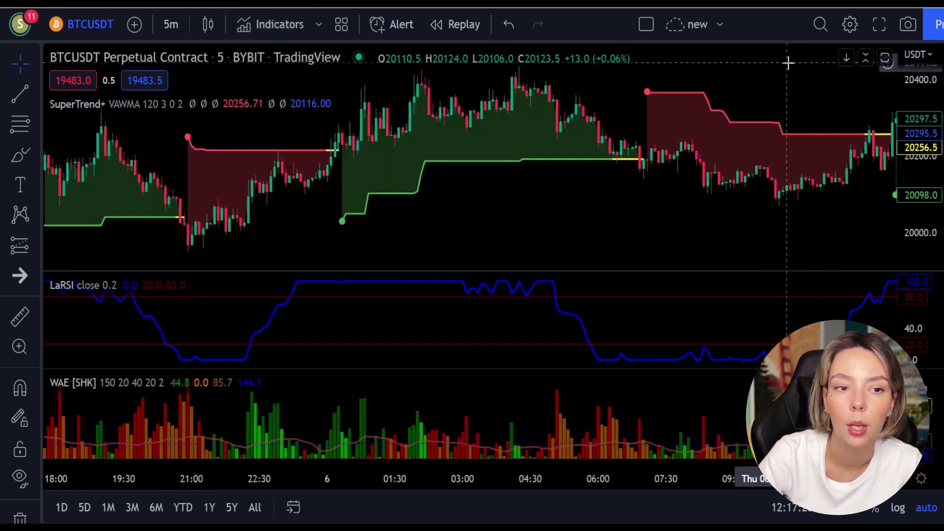
Raise the SuperTrend+ Multiplier input from 3 to 4, then bring up the WAE [SHK] settings.
{"action": "mouse_move", "coordinate": [194, 113]}
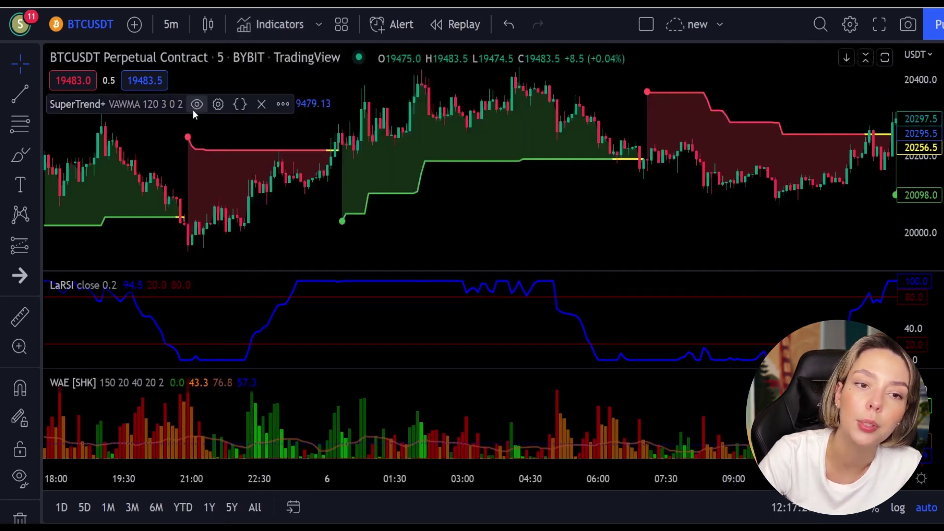
{"action": "left_click", "coordinate": [218, 104]}
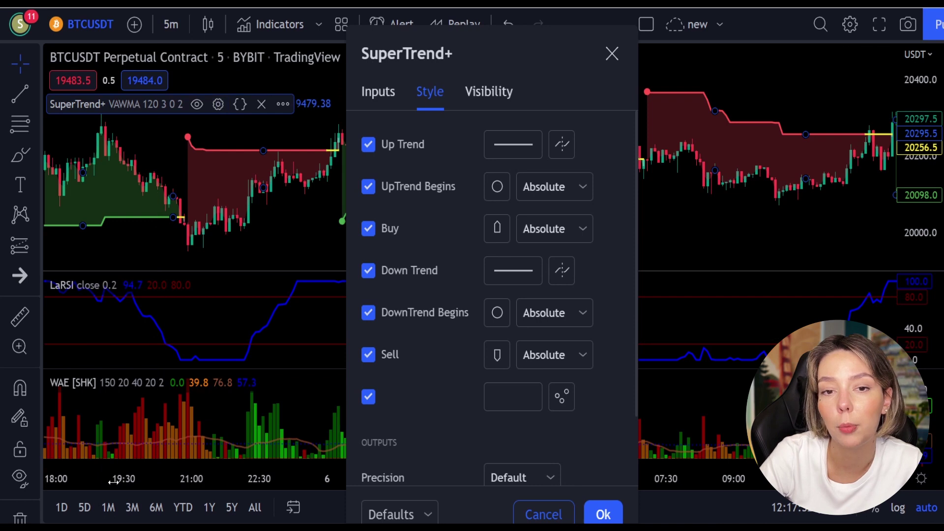
{"action": "left_click", "coordinate": [381, 94]}
{"action": "left_click", "coordinate": [511, 265]}
{"action": "left_click", "coordinate": [511, 265]}
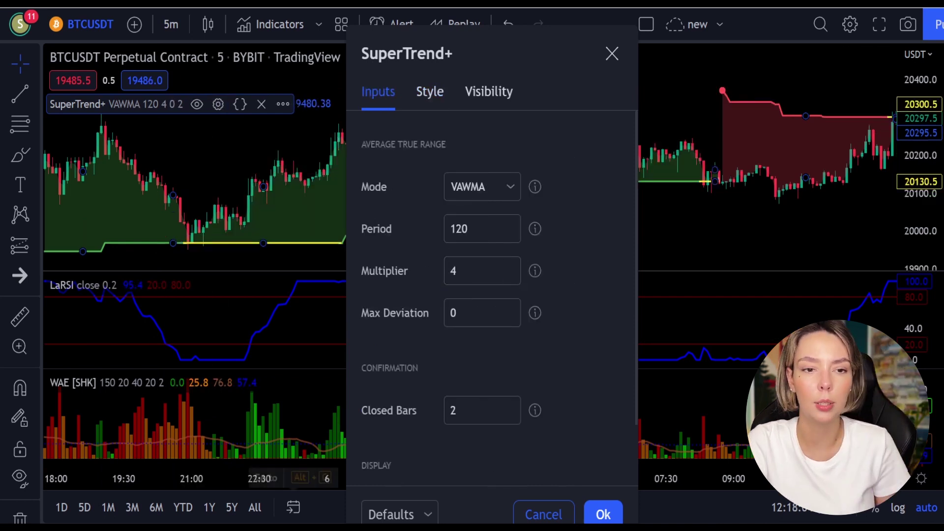
{"action": "key", "text": "Return"}
{"action": "left_click", "coordinate": [198, 383]}
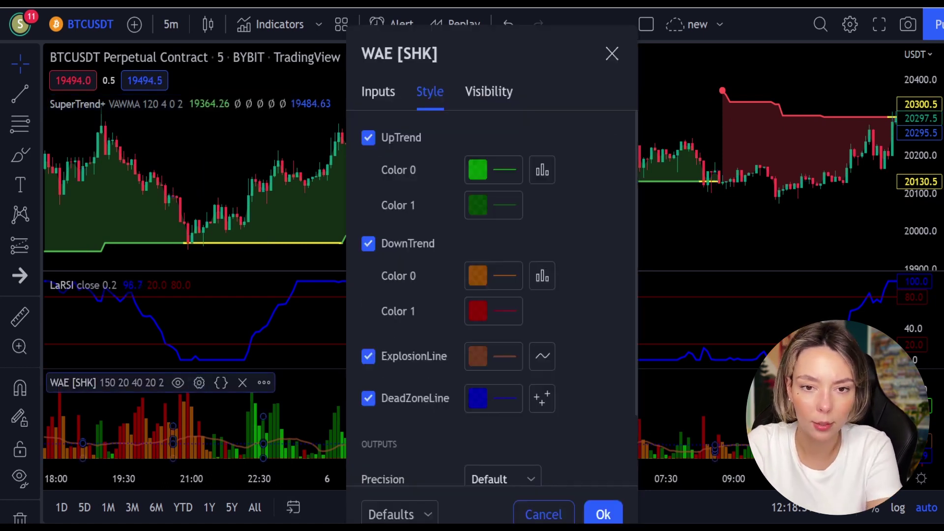
Hide the WAE DeadZoneLine and make the ExplosionLine solid white at 100% opacity.
{"action": "scroll", "coordinate": [370, 361], "scroll_direction": "down", "scroll_amount": 1}
{"action": "left_click", "coordinate": [369, 359]}
{"action": "left_click", "coordinate": [485, 321]}
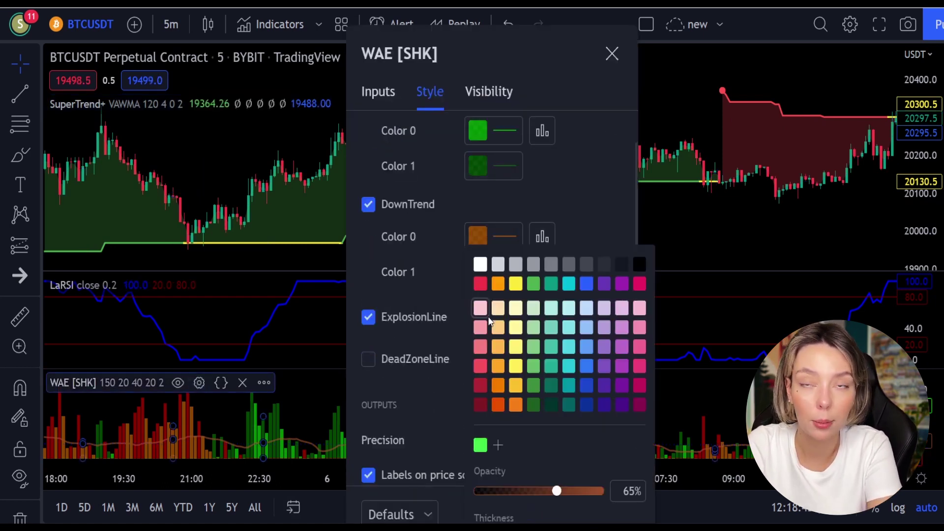
{"action": "left_click", "coordinate": [480, 265]}
{"action": "left_click_drag", "start_coordinate": [560, 494], "coordinate": [615, 496]}
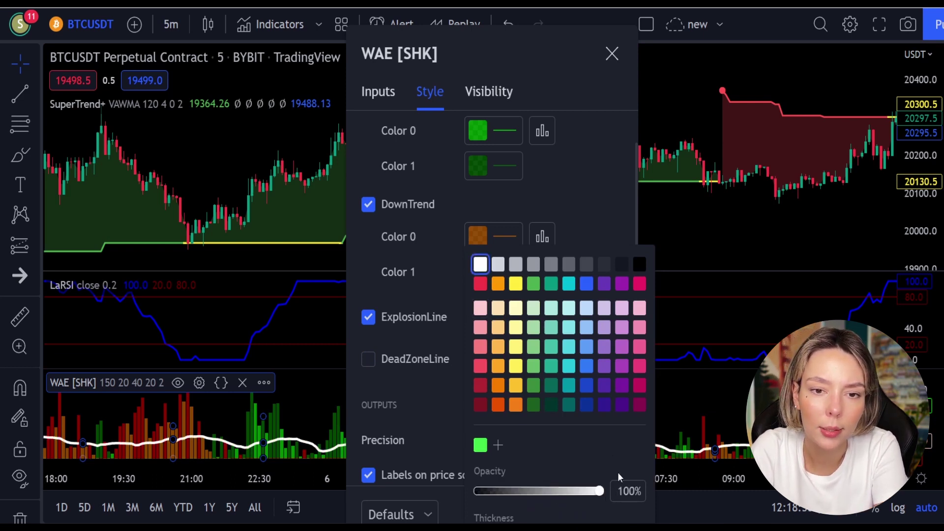
{"action": "left_click", "coordinate": [451, 421]}
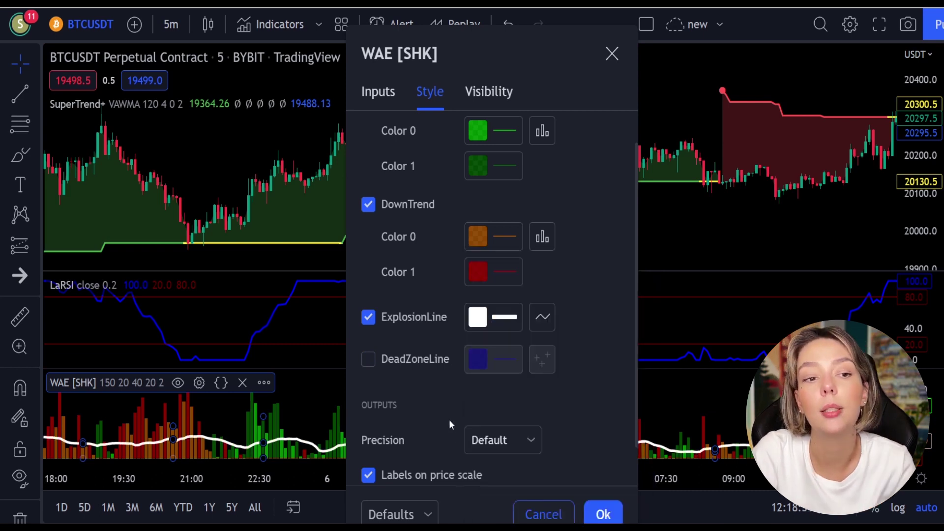
{"action": "left_click", "coordinate": [605, 515]}
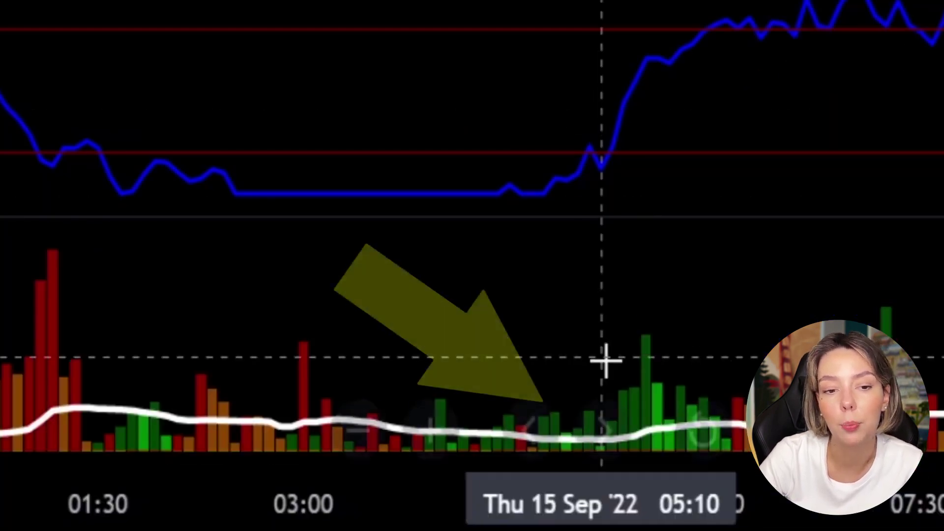
Review the SuperTrend+, LaRSI and WAE signals on the mid-September 2022 candles.
{"action": "mouse_move", "coordinate": [523, 450]}
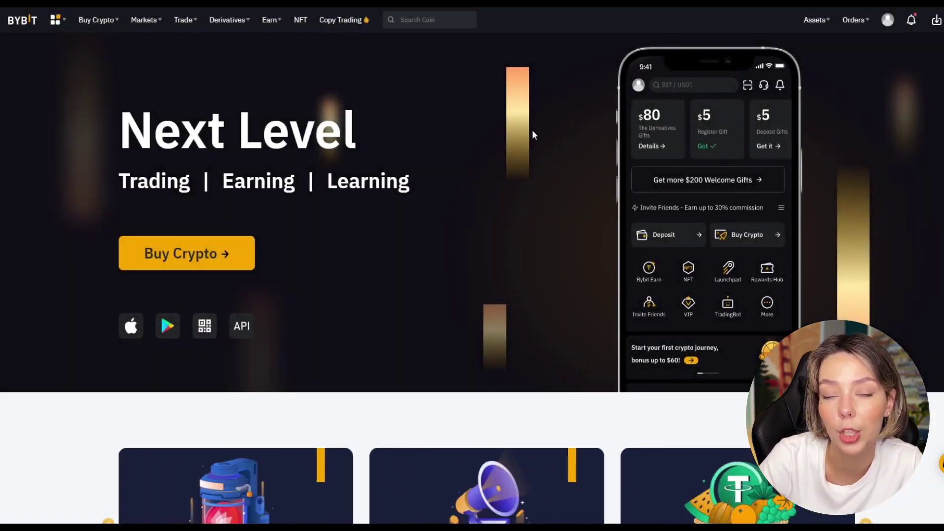
Scroll up and down through the Bybit homepage.
{"action": "scroll", "coordinate": [531, 134], "scroll_direction": "down", "scroll_amount": 6}
{"action": "scroll", "coordinate": [830, 241], "scroll_direction": "down", "scroll_amount": 12}
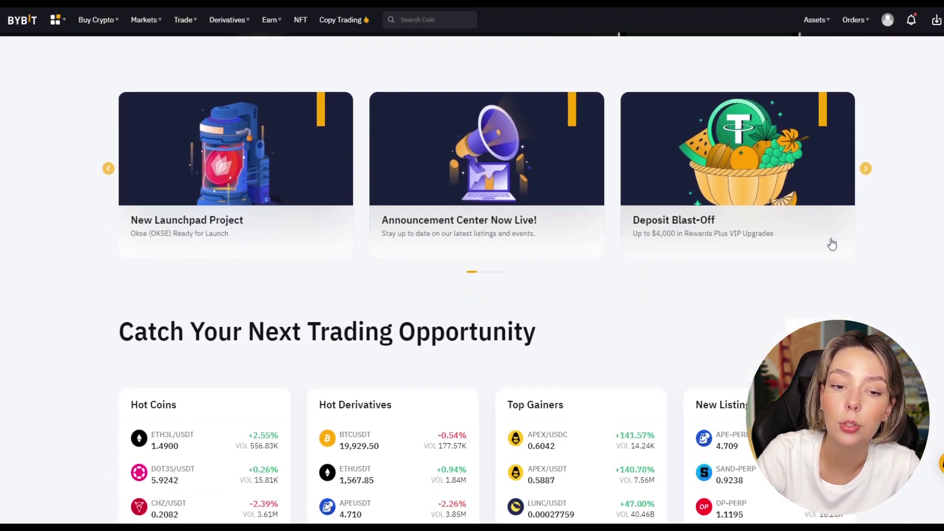
{"action": "scroll", "coordinate": [831, 243], "scroll_direction": "up", "scroll_amount": 18}
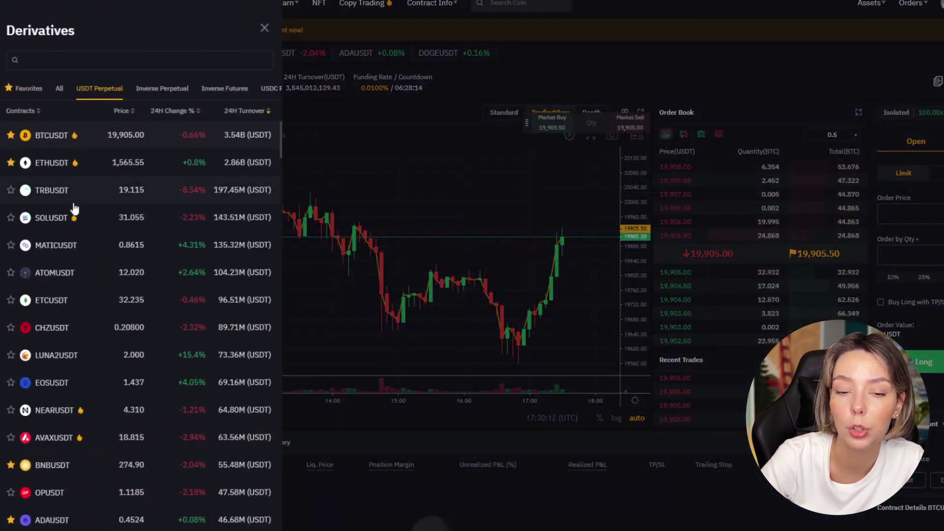
{"action": "scroll", "coordinate": [79, 235], "scroll_direction": "down", "scroll_amount": 20}
{"action": "scroll", "coordinate": [84, 246], "scroll_direction": "down", "scroll_amount": 15}
Open the BTCUSDT perpetual page and adjust the long-side leverage in Margin Mode.
{"action": "left_click", "coordinate": [423, 162]}
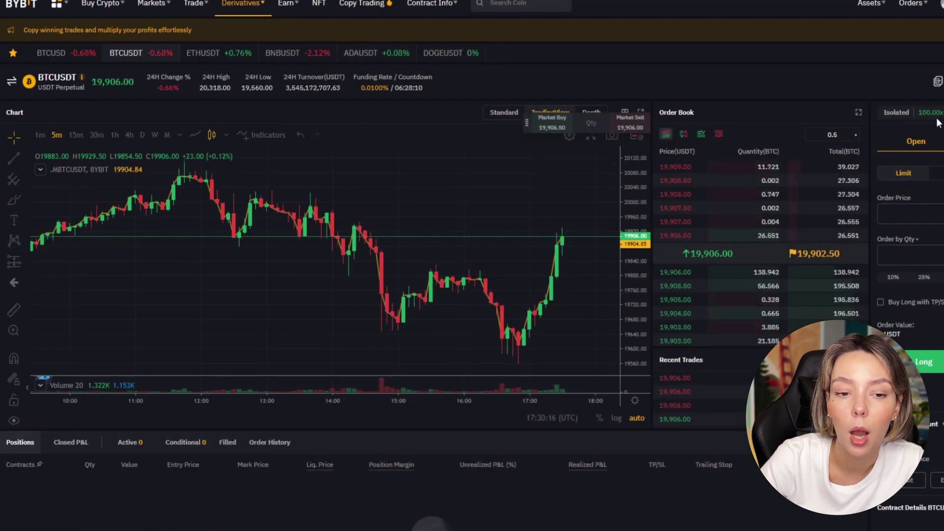
{"action": "left_click", "coordinate": [892, 112]}
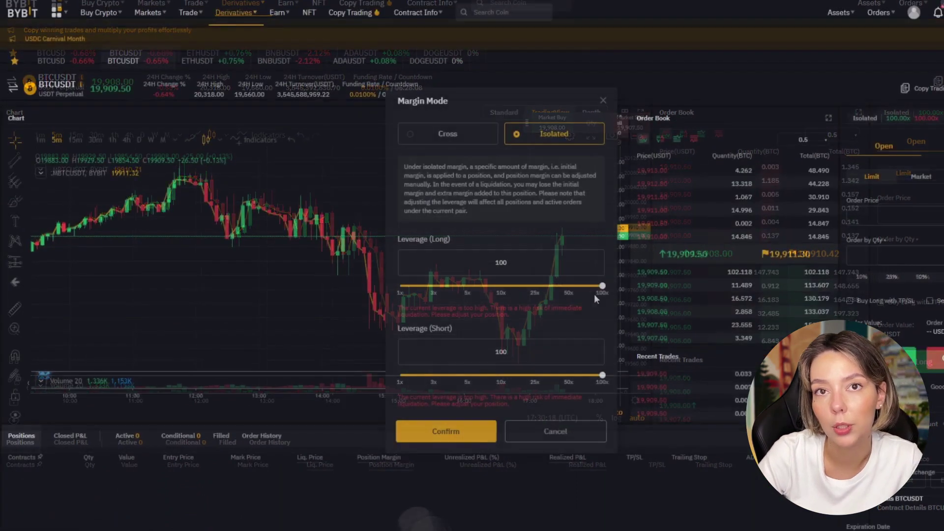
{"action": "left_click_drag", "start_coordinate": [600, 287], "coordinate": [487, 286]}
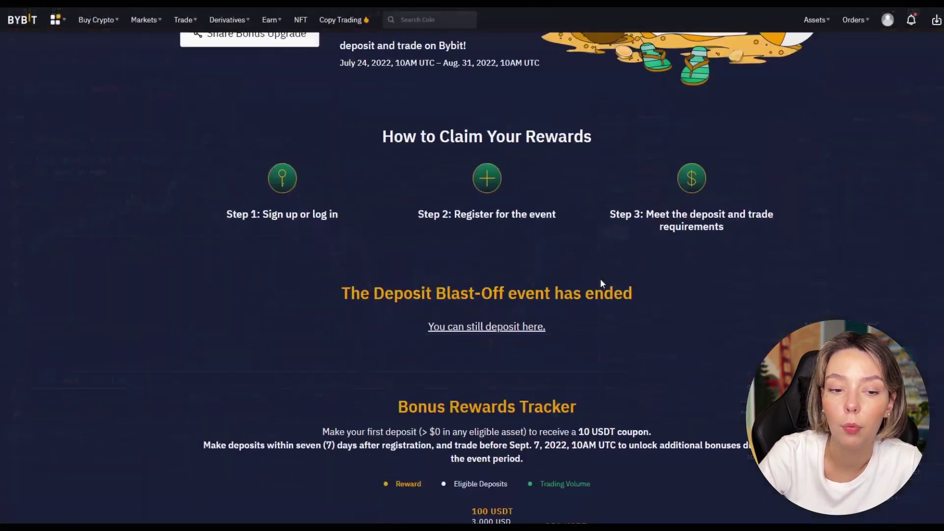
Scroll the Deposit Blast-Off promo page, briefly highlighting the $4,000 bonus figure.
{"action": "scroll", "coordinate": [600, 278], "scroll_direction": "up", "scroll_amount": 5}
{"action": "left_click_drag", "start_coordinate": [290, 147], "coordinate": [470, 154]}
{"action": "left_click", "coordinate": [581, 146]}
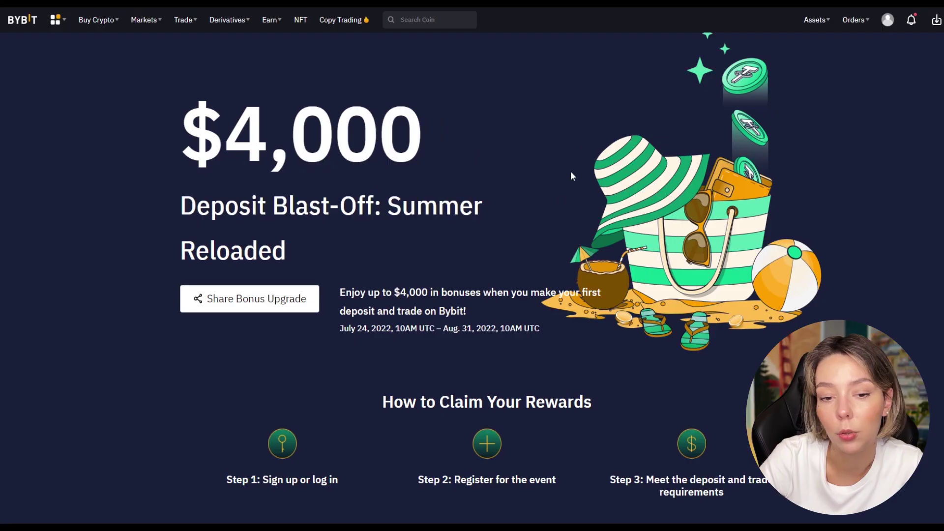
{"action": "scroll", "coordinate": [547, 244], "scroll_direction": "down", "scroll_amount": 6}
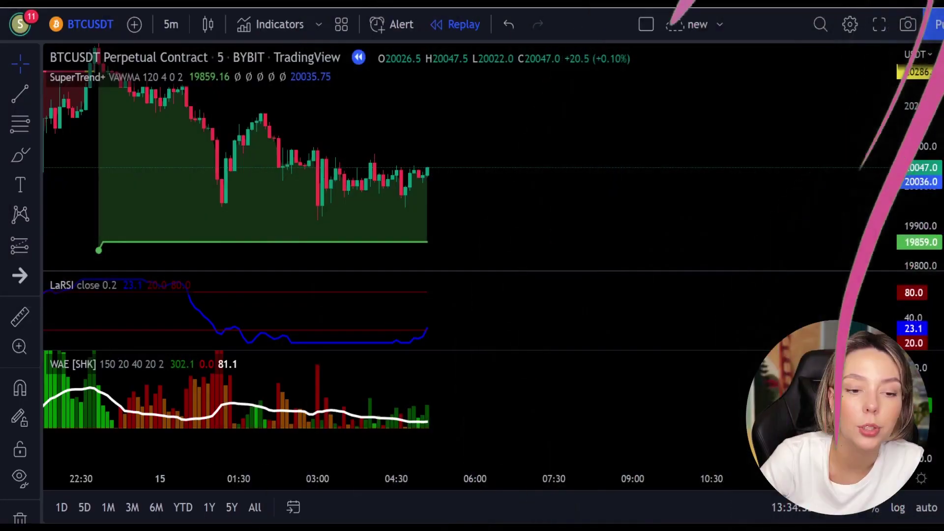
Circle the LaRSI line end and latest WAE bars in red brush, then undo both.
{"action": "left_click", "coordinate": [13, 154]}
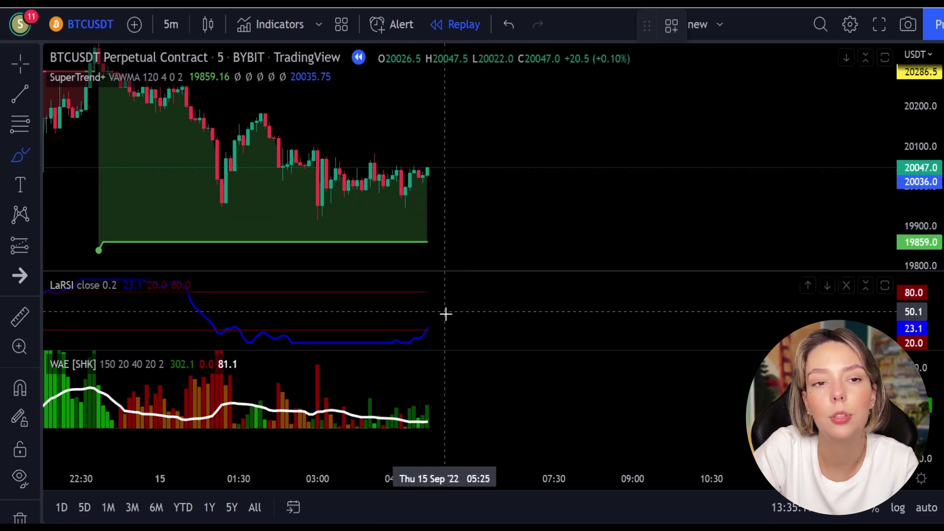
{"action": "mouse_move", "coordinate": [440, 322]}
{"action": "left_mouse_down"}
{"action": "mouse_move", "coordinate": [425, 322]}
{"action": "mouse_move", "coordinate": [426, 334]}
{"action": "left_mouse_up"}
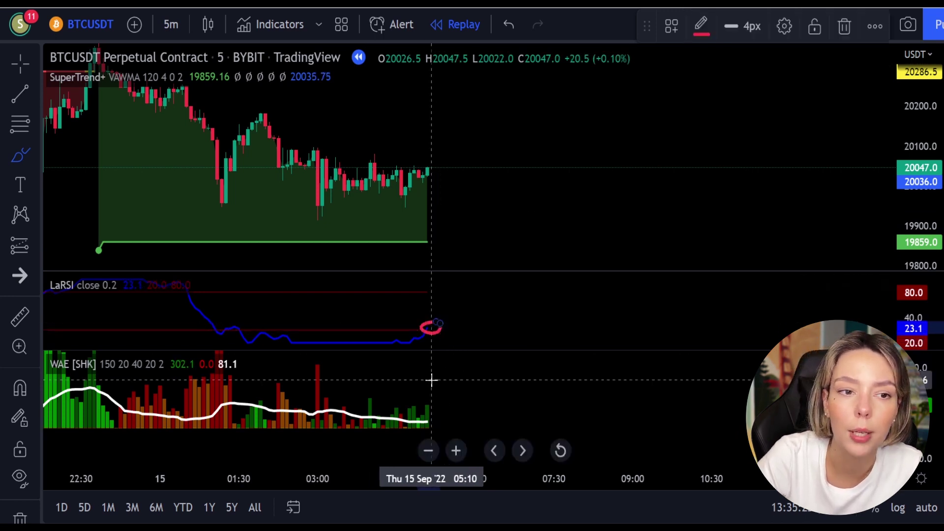
{"action": "mouse_move", "coordinate": [432, 386]}
{"action": "left_mouse_down"}
{"action": "mouse_move", "coordinate": [421, 394]}
{"action": "mouse_move", "coordinate": [438, 410]}
{"action": "left_mouse_up"}
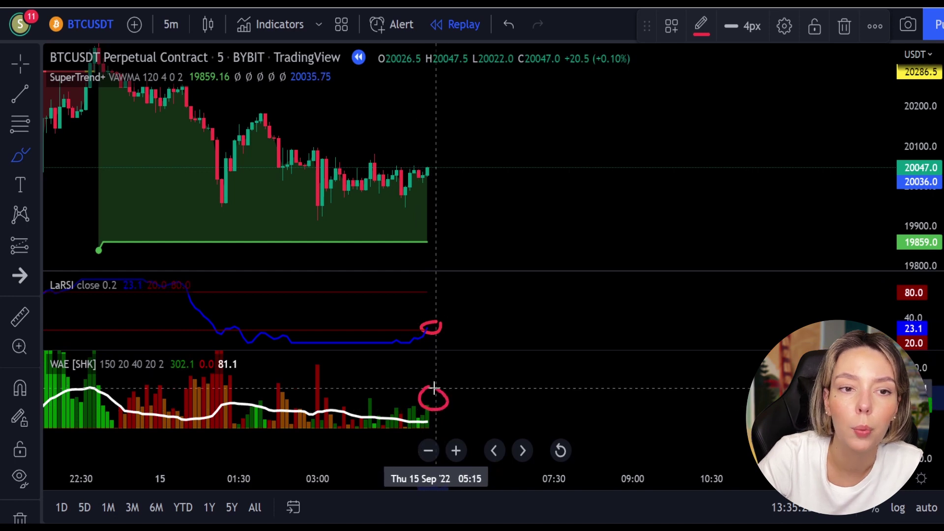
{"action": "key", "text": "ctrl+z"}
{"action": "key", "text": "ctrl+z"}
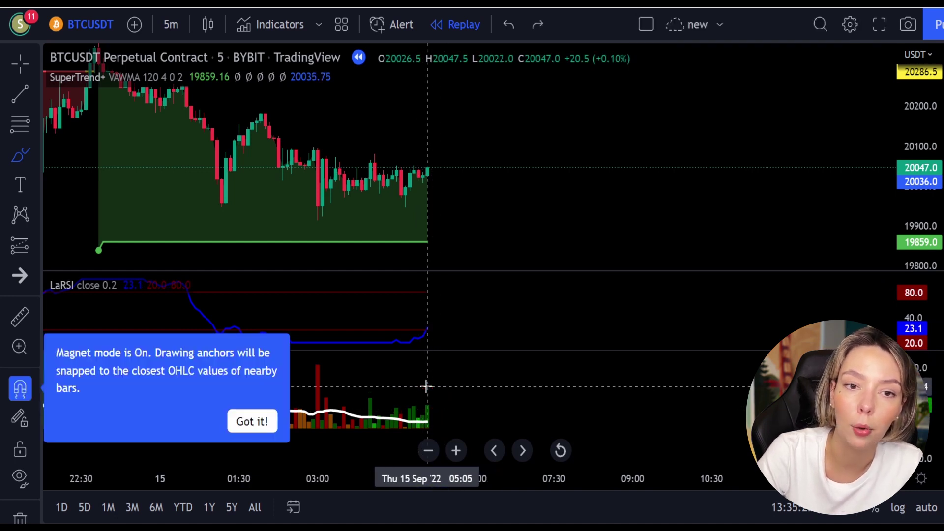
Place a long position at the latest candle with 93.0 target, 137.0 stop, 0.68 risk/reward.
{"action": "left_click", "coordinate": [22, 251]}
{"action": "left_click", "coordinate": [431, 168]}
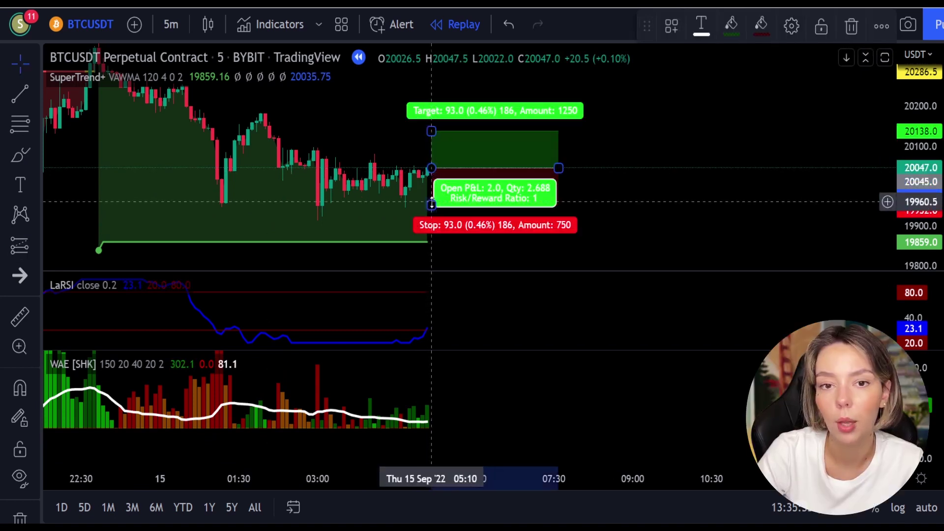
{"action": "left_click_drag", "start_coordinate": [431, 203], "coordinate": [431, 222]}
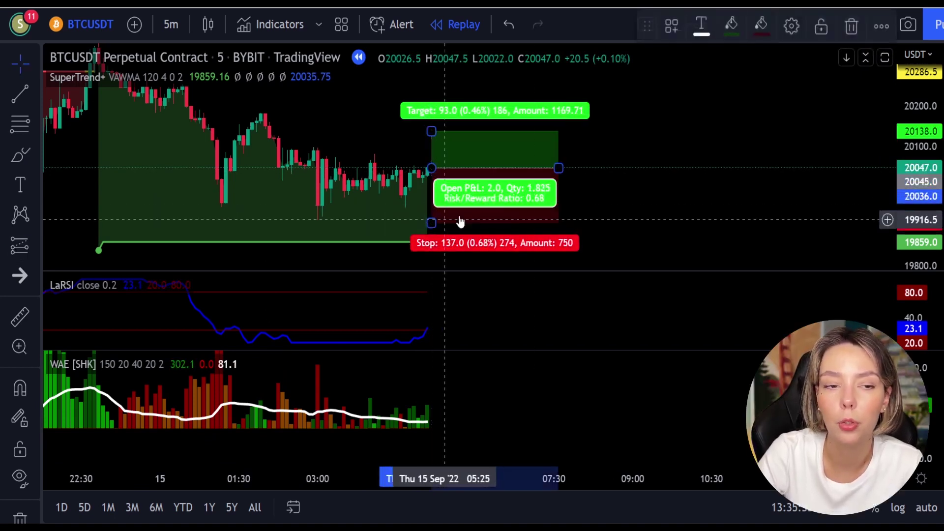
{"action": "left_click", "coordinate": [599, 154]}
{"action": "mouse_move", "coordinate": [598, 154]}
{"action": "left_mouse_down"}
{"action": "mouse_move", "coordinate": [577, 218]}
{"action": "mouse_move", "coordinate": [574, 191]}
{"action": "left_mouse_up"}
Raise the long position's profit target higher on the chart.
{"action": "left_click", "coordinate": [516, 192]}
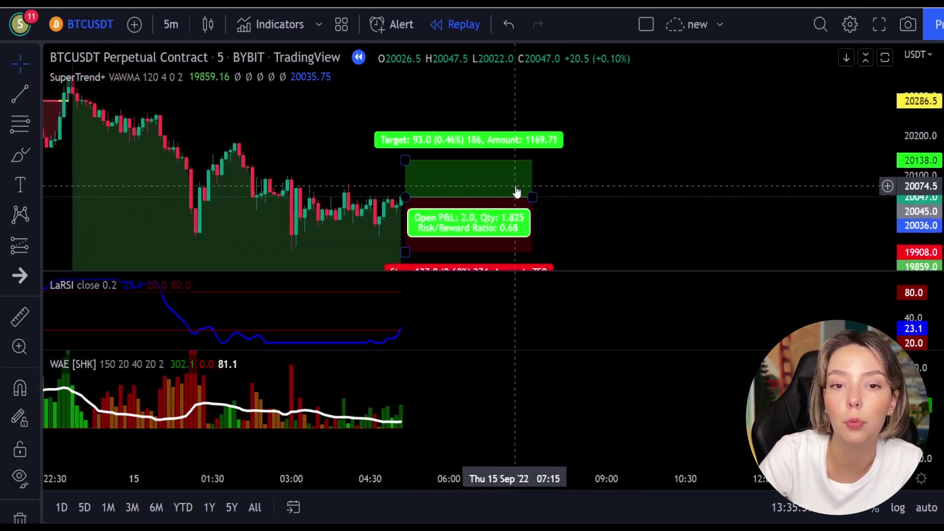
{"action": "left_click_drag", "start_coordinate": [404, 160], "coordinate": [413, 114]}
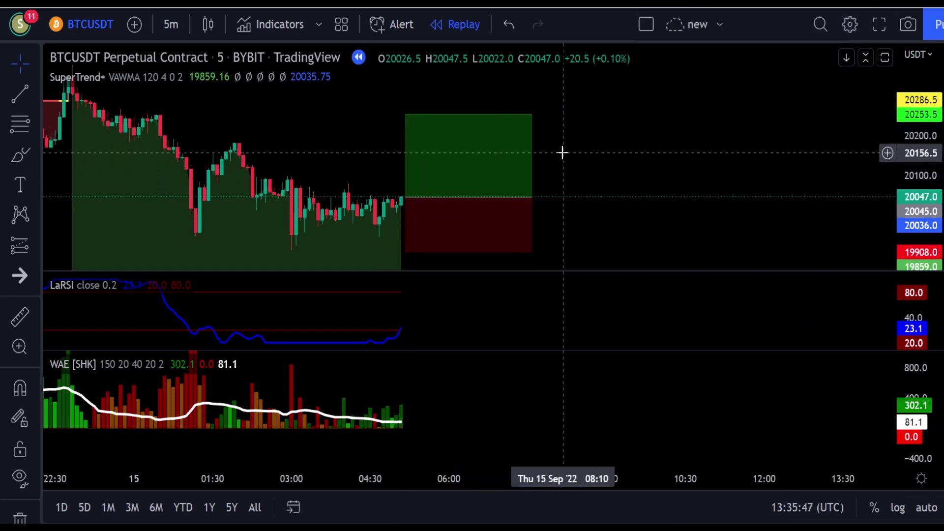
{"action": "left_click_drag", "start_coordinate": [562, 151], "coordinate": [561, 124]}
Replay candles into the target, then check the long's result: 208.5 P&L at risk/reward 1.52.
{"action": "key", "text": "shift+Down"}
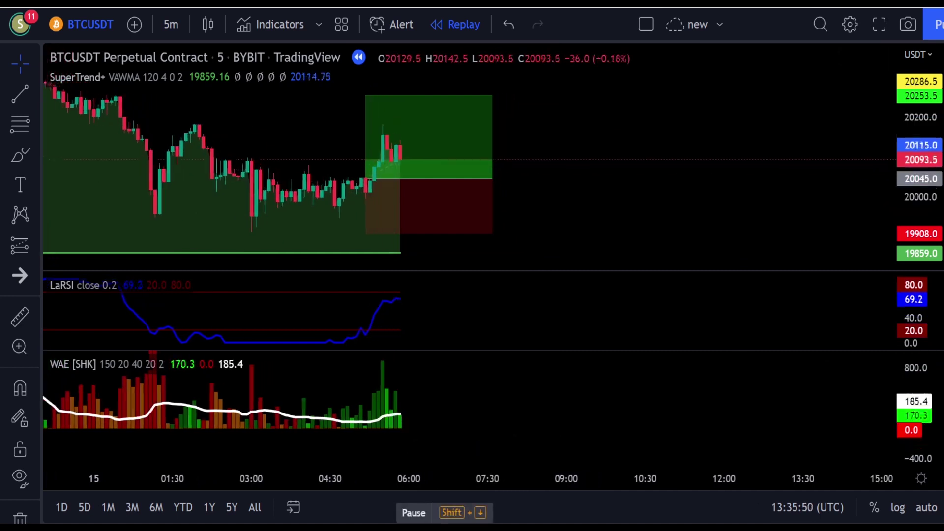
{"action": "key", "text": "shift+Down"}
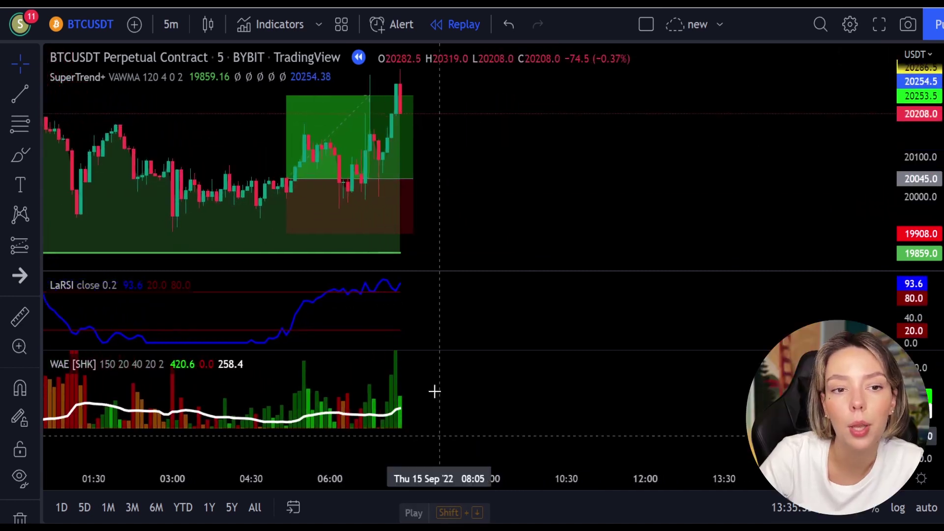
{"action": "left_click", "coordinate": [381, 106]}
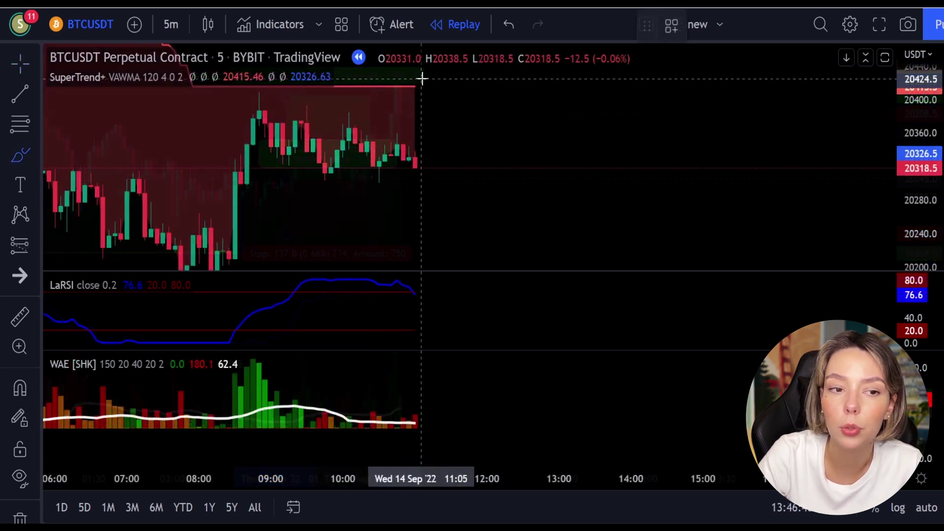
Circle the latest candles, WAE bars and LaRSI line end in red, then undo the marks.
{"action": "mouse_move", "coordinate": [421, 78]}
{"action": "left_mouse_down"}
{"action": "mouse_move", "coordinate": [389, 80]}
{"action": "mouse_move", "coordinate": [396, 137]}
{"action": "mouse_move", "coordinate": [450, 74]}
{"action": "mouse_move", "coordinate": [410, 84]}
{"action": "left_mouse_up"}
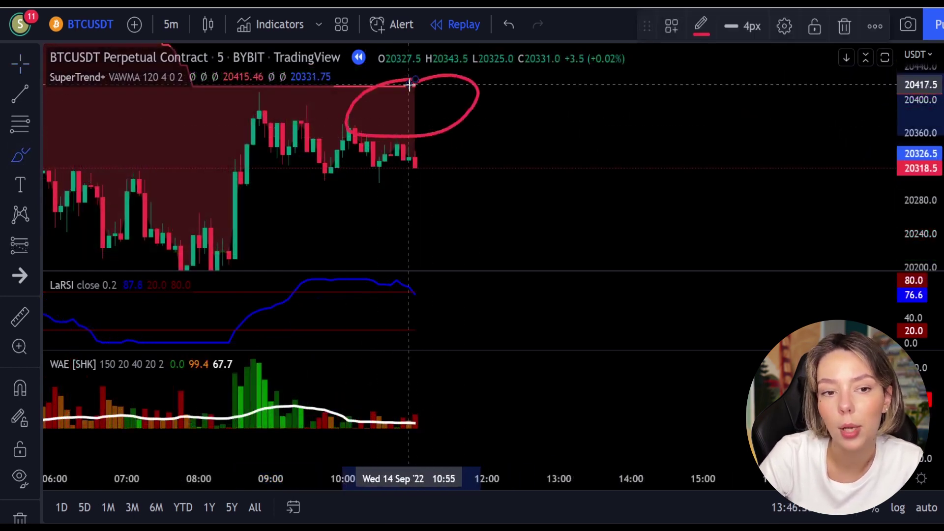
{"action": "mouse_move", "coordinate": [428, 396]}
{"action": "left_mouse_down"}
{"action": "mouse_move", "coordinate": [379, 405]}
{"action": "mouse_move", "coordinate": [408, 424]}
{"action": "mouse_move", "coordinate": [436, 407]}
{"action": "mouse_move", "coordinate": [418, 396]}
{"action": "left_mouse_up"}
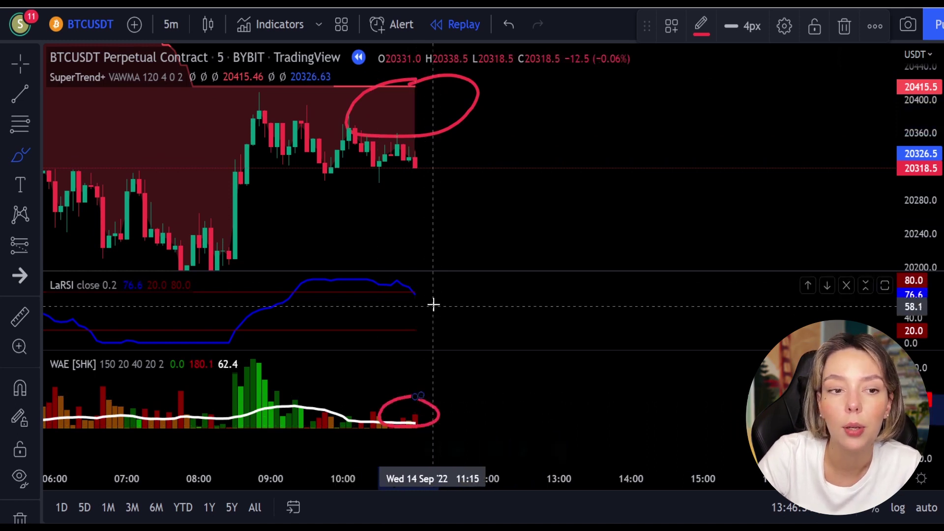
{"action": "mouse_move", "coordinate": [425, 285]}
{"action": "left_mouse_down"}
{"action": "mouse_move", "coordinate": [401, 297]}
{"action": "mouse_move", "coordinate": [429, 294]}
{"action": "left_mouse_up"}
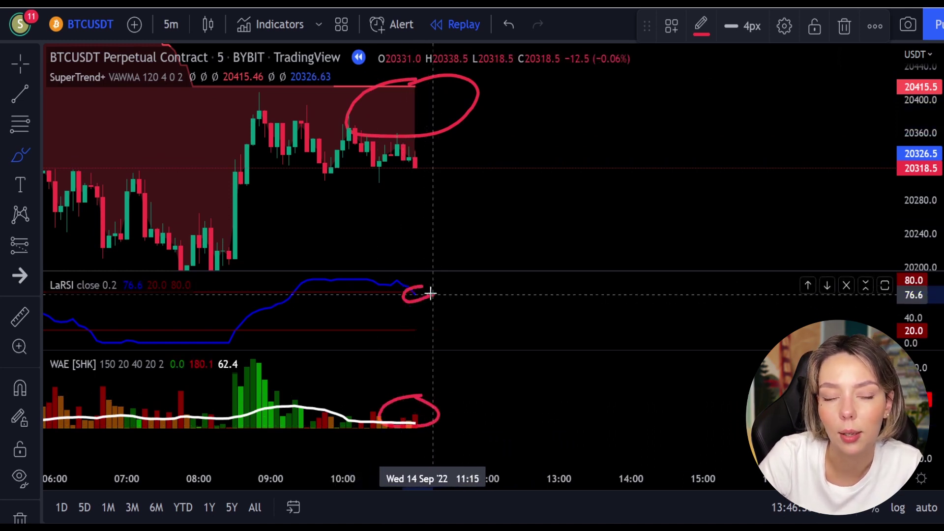
{"action": "key", "text": "ctrl+z"}
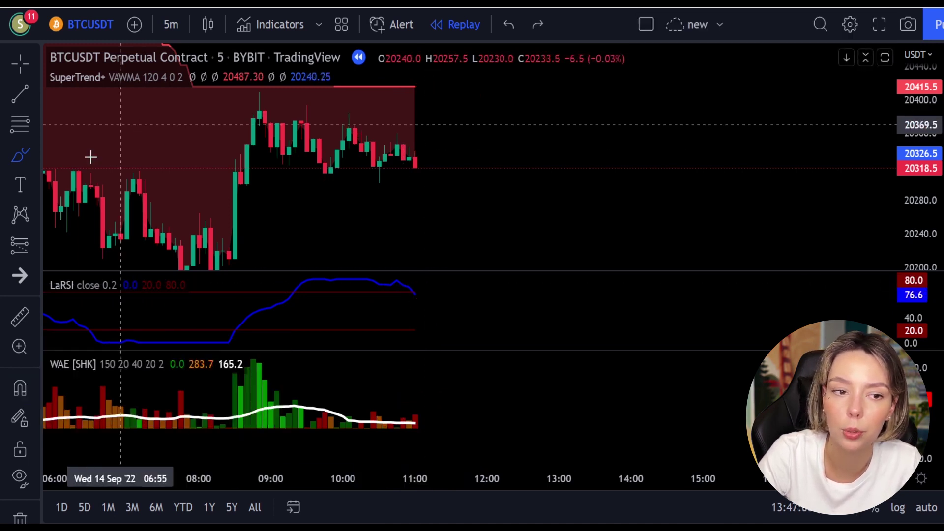
Place a short position at 20330.5 with stop 31.0 and target 46.5, extending its box rightward.
{"action": "left_click", "coordinate": [20, 254]}
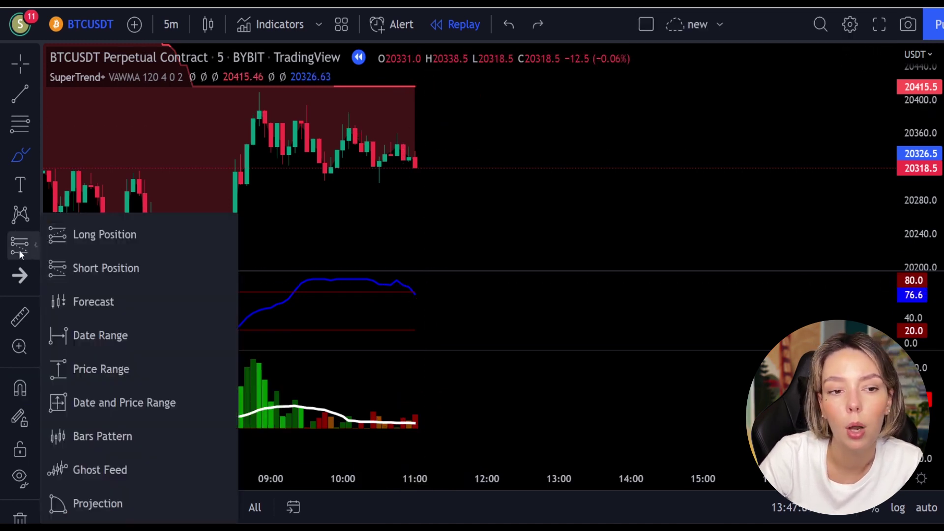
{"action": "left_click", "coordinate": [104, 268]}
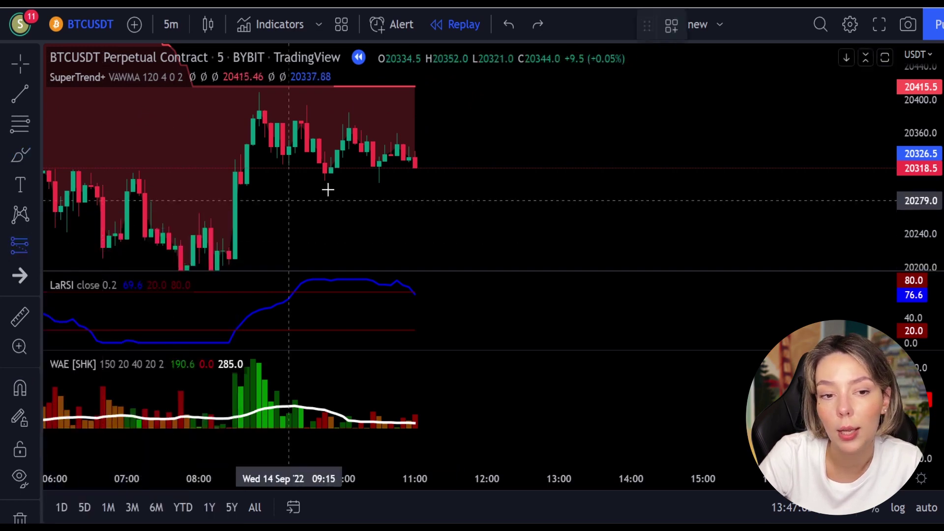
{"action": "left_click", "coordinate": [418, 157]}
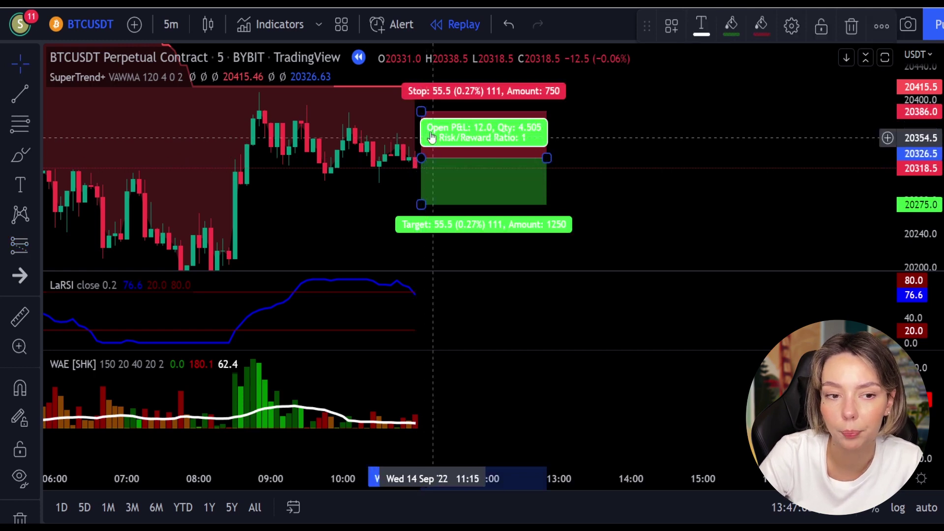
{"action": "left_click_drag", "start_coordinate": [426, 113], "coordinate": [423, 138]}
{"action": "left_click_drag", "start_coordinate": [421, 204], "coordinate": [421, 192]}
{"action": "left_click_drag", "start_coordinate": [423, 139], "coordinate": [424, 132]}
{"action": "left_click_drag", "start_coordinate": [421, 191], "coordinate": [421, 197]}
{"action": "left_click_drag", "start_coordinate": [547, 157], "coordinate": [619, 154]}
Replay forward until the short closes at risk/reward 1.5, then narrow its box to the exit candle.
{"action": "left_click", "coordinate": [413, 513]}
{"action": "left_click", "coordinate": [413, 513]}
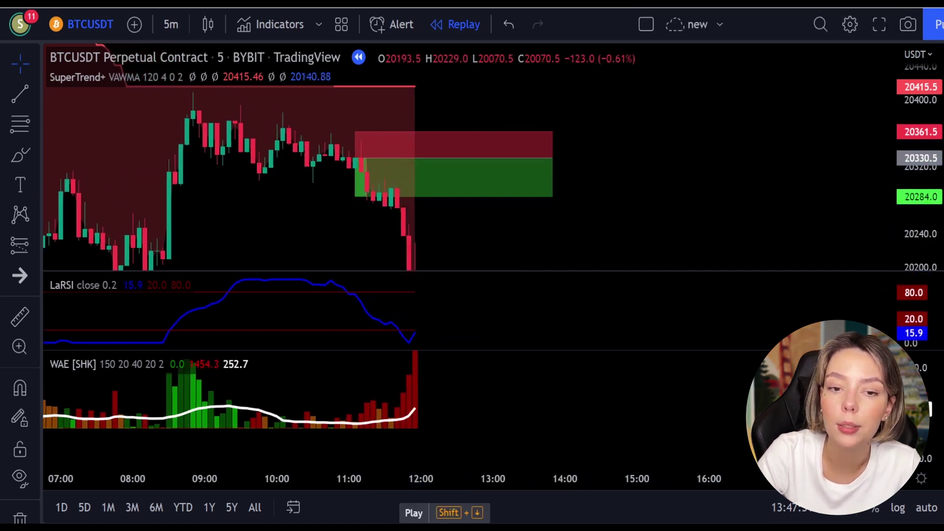
{"action": "left_click", "coordinate": [457, 186]}
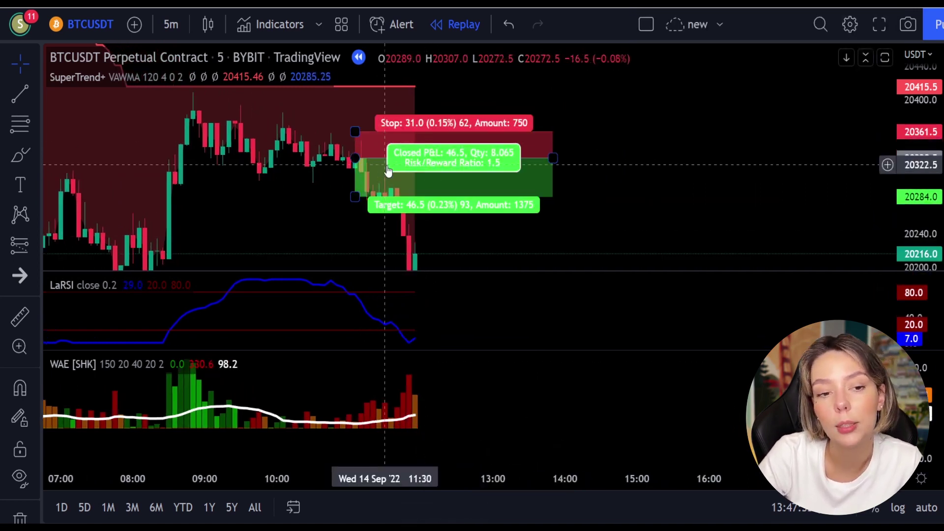
{"action": "left_click", "coordinate": [552, 158]}
{"action": "left_click_drag", "start_coordinate": [552, 158], "coordinate": [367, 195]}
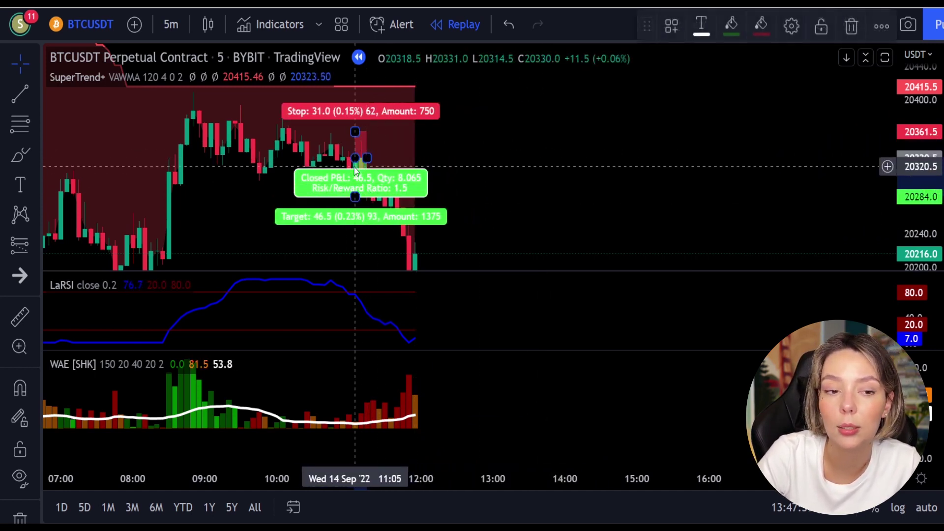
{"action": "left_click", "coordinate": [526, 112]}
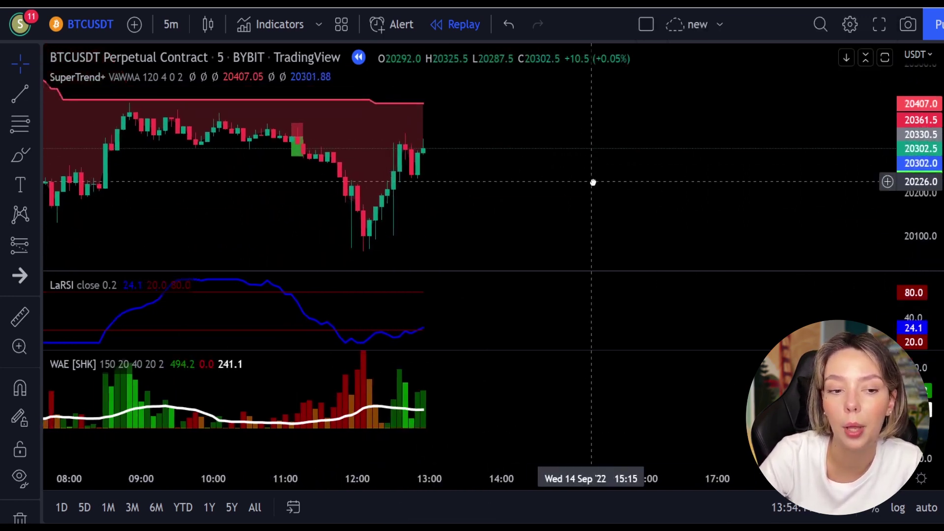
Brush red circles around the WAE bars, LaRSI upturn and SuperTrend band, undoing a red X.
{"action": "key", "text": "alt+b"}
{"action": "mouse_move", "coordinate": [434, 362]}
{"action": "left_mouse_down"}
{"action": "mouse_move", "coordinate": [415, 362]}
{"action": "mouse_move", "coordinate": [385, 391]}
{"action": "mouse_move", "coordinate": [442, 397]}
{"action": "left_mouse_up"}
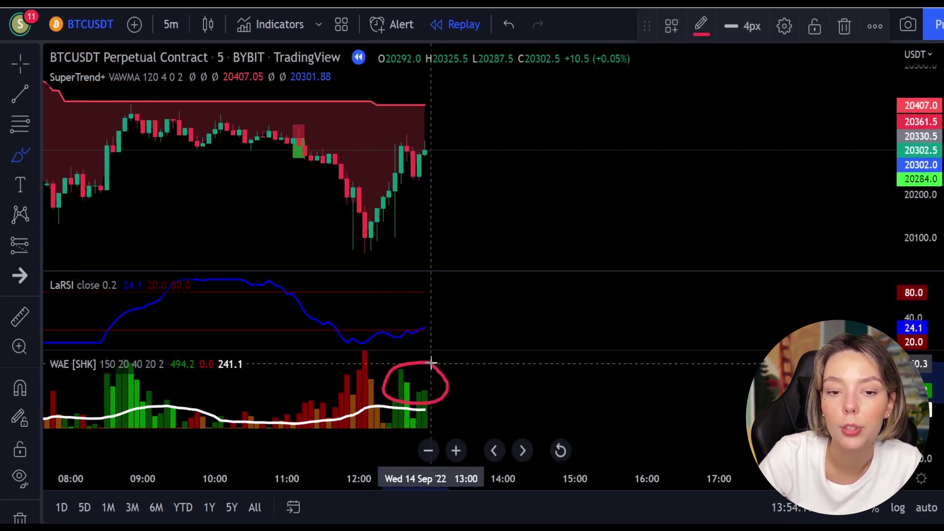
{"action": "mouse_move", "coordinate": [436, 310]}
{"action": "left_mouse_down"}
{"action": "mouse_move", "coordinate": [415, 319]}
{"action": "mouse_move", "coordinate": [444, 337]}
{"action": "mouse_move", "coordinate": [426, 306]}
{"action": "left_mouse_up"}
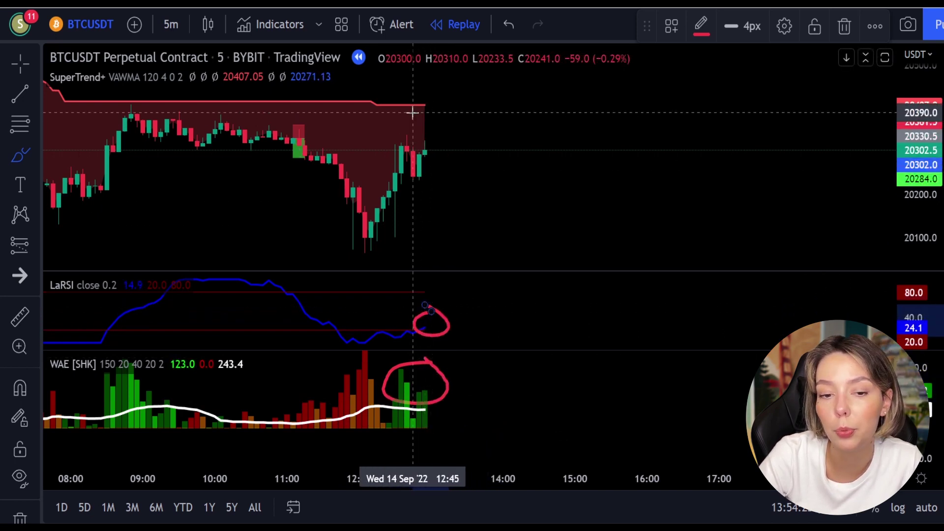
{"action": "mouse_move", "coordinate": [412, 113]}
{"action": "left_mouse_down"}
{"action": "mouse_move", "coordinate": [406, 99]}
{"action": "mouse_move", "coordinate": [359, 134]}
{"action": "left_mouse_up"}
{"action": "left_click_drag", "start_coordinate": [499, 113], "coordinate": [637, 163]}
{"action": "left_click_drag", "start_coordinate": [623, 82], "coordinate": [529, 203]}
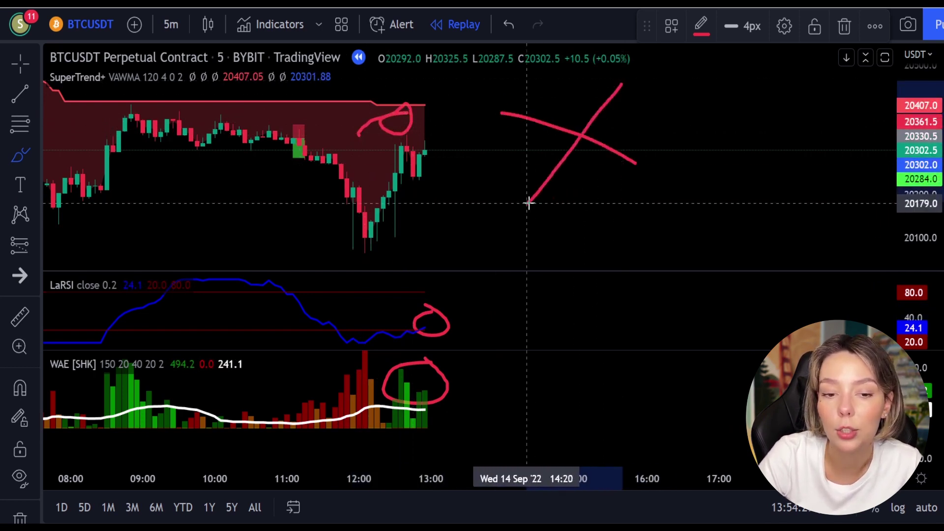
{"action": "key", "text": "ctrl+z"}
{"action": "key", "text": "ctrl+z"}
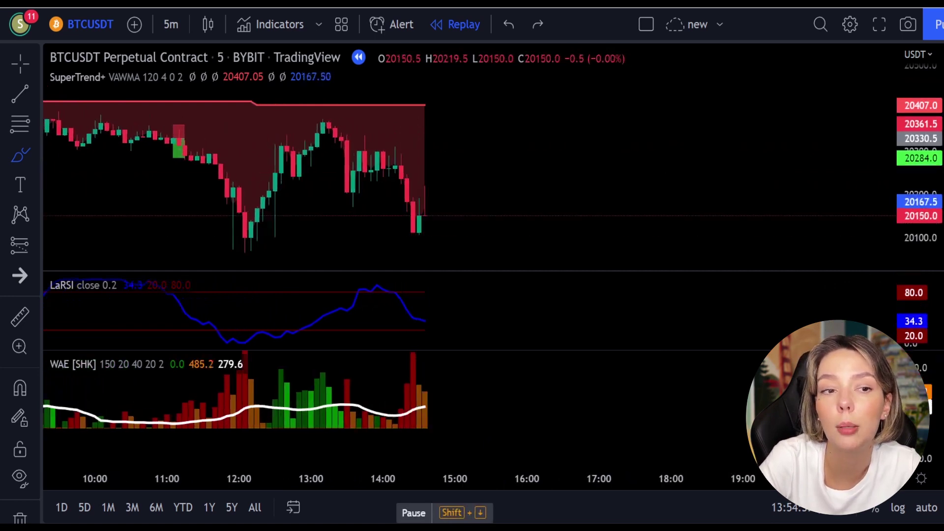
Pause the replay, restart it from a new earlier bar near 19235, and play forward.
{"action": "key", "text": "shift+Down"}
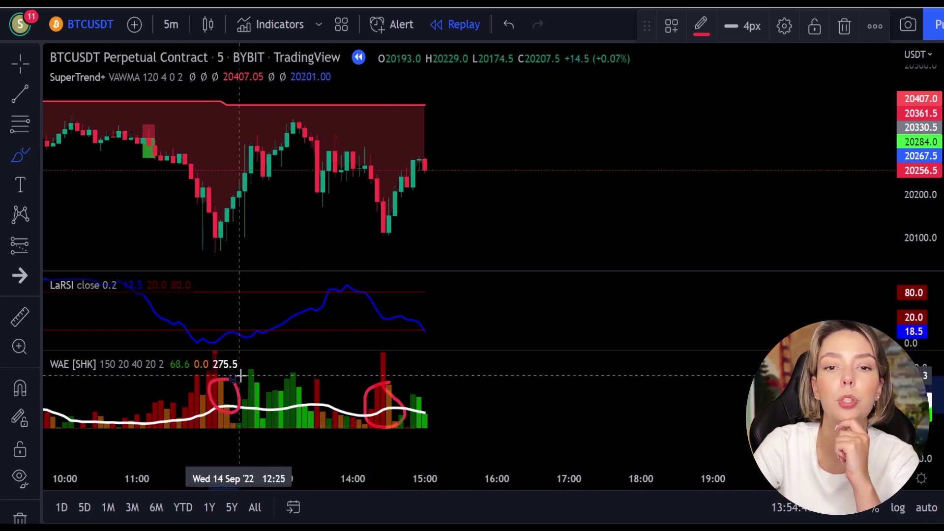
{"action": "left_click", "coordinate": [20, 389]}
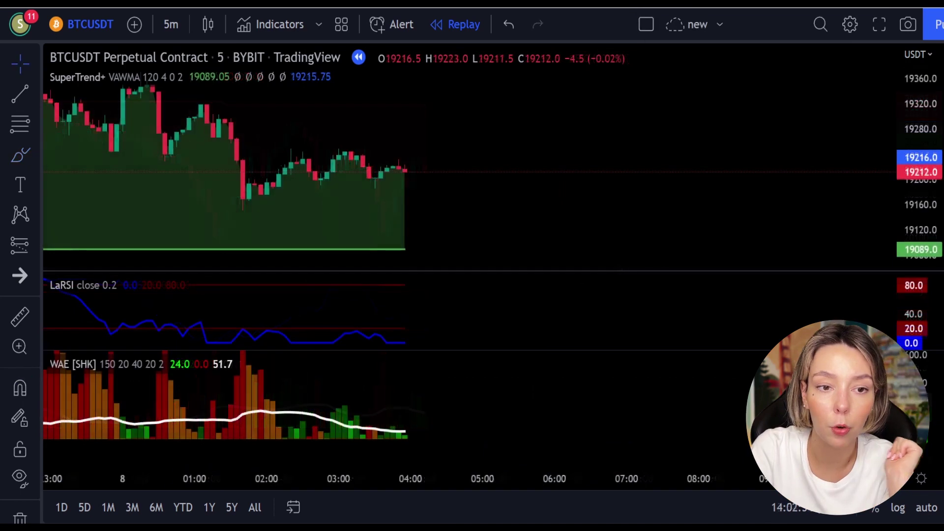
{"action": "left_click", "coordinate": [411, 512]}
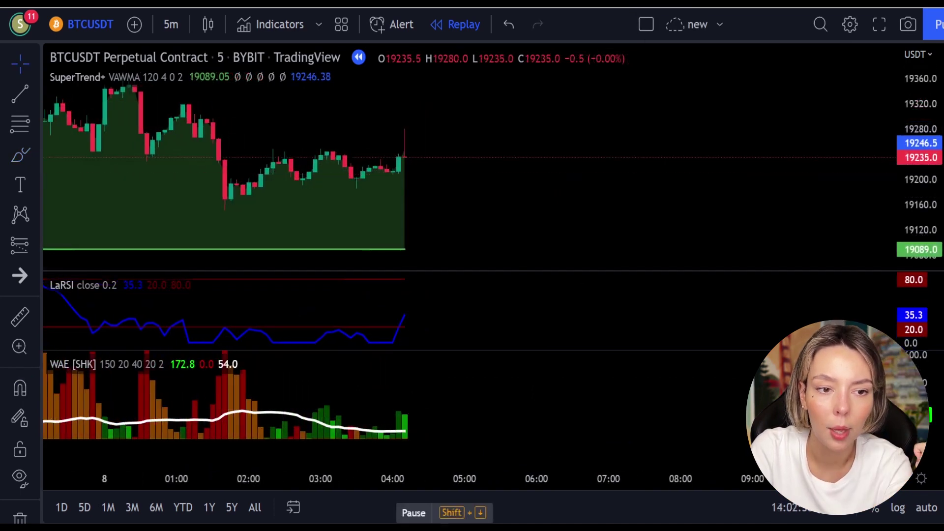
Pause the replay and red-circle the last candles and LaRSI upturn, then undo the circles.
{"action": "left_click", "coordinate": [412, 512]}
{"action": "left_click", "coordinate": [21, 155]}
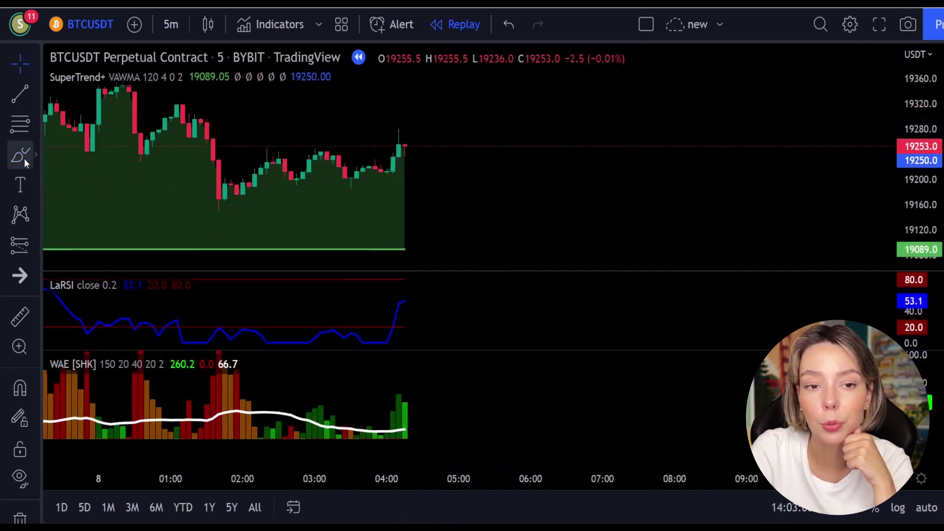
{"action": "left_click_drag", "start_coordinate": [420, 195], "coordinate": [370, 235]}
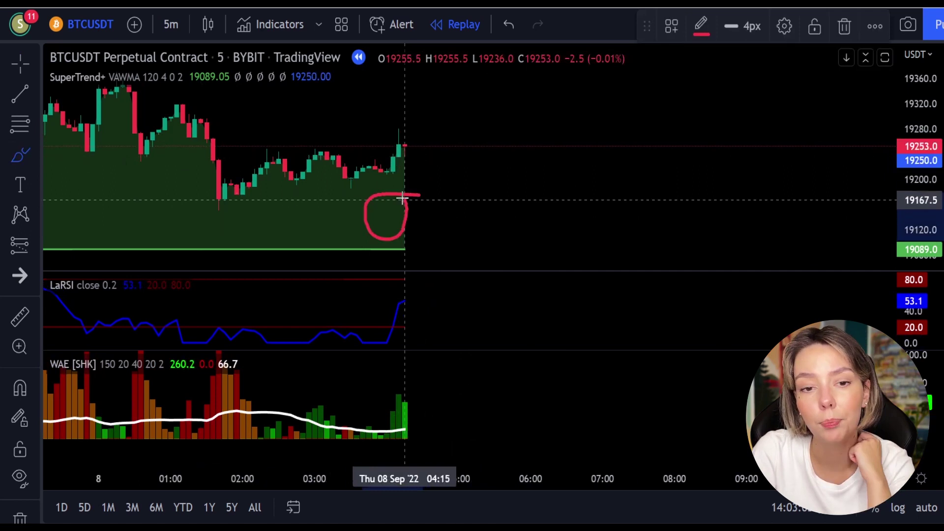
{"action": "left_click_drag", "start_coordinate": [405, 201], "coordinate": [399, 192]}
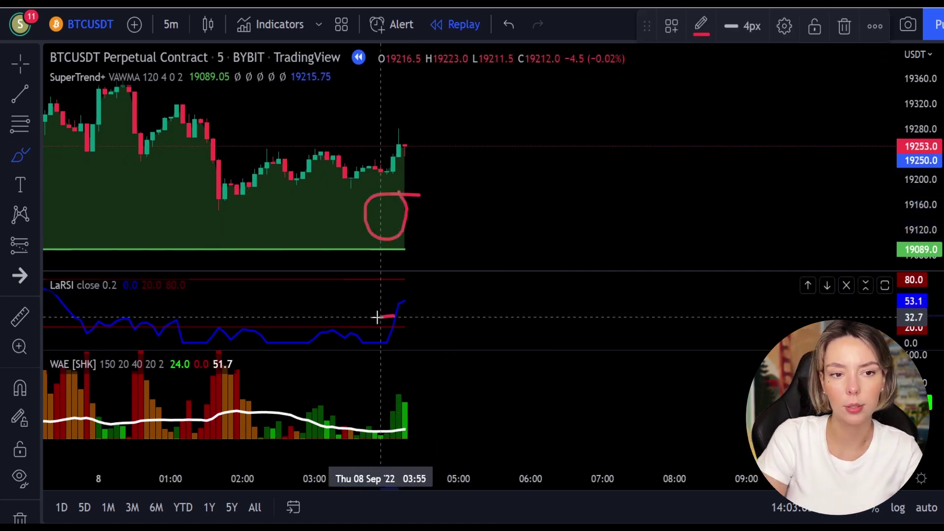
{"action": "left_click_drag", "start_coordinate": [388, 316], "coordinate": [389, 316]}
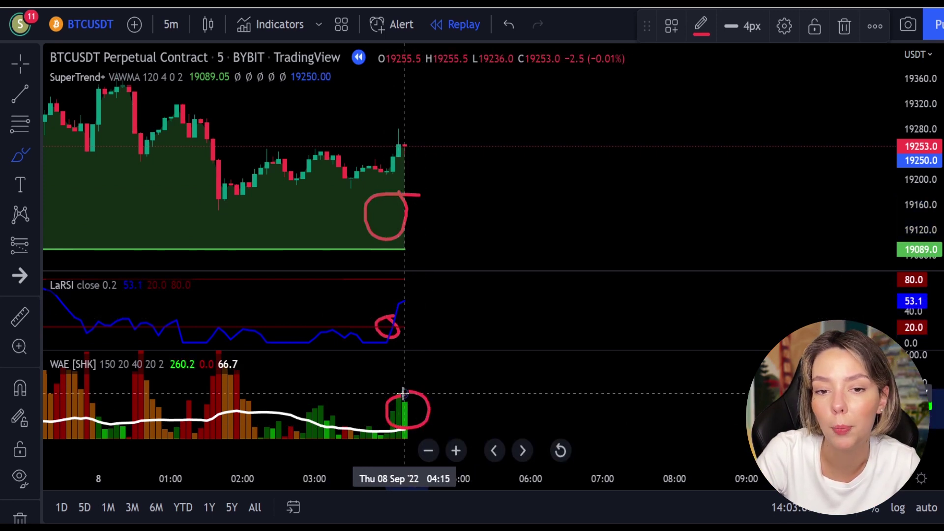
{"action": "key", "text": "ctrl+z"}
{"action": "key", "text": "ctrl+z"}
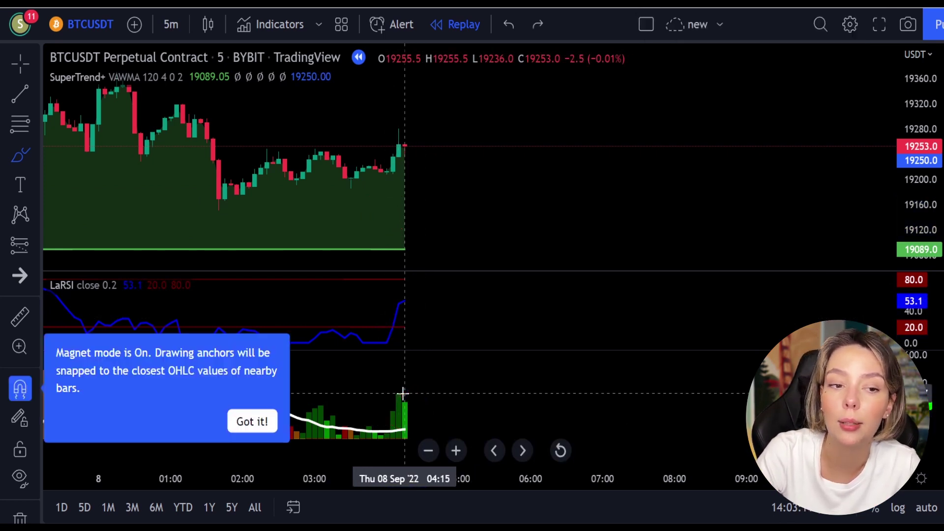
Place a long position at the 8 Sep last candle with lowered stop and 19359 target.
{"action": "left_click", "coordinate": [30, 250]}
{"action": "left_click", "coordinate": [80, 243]}
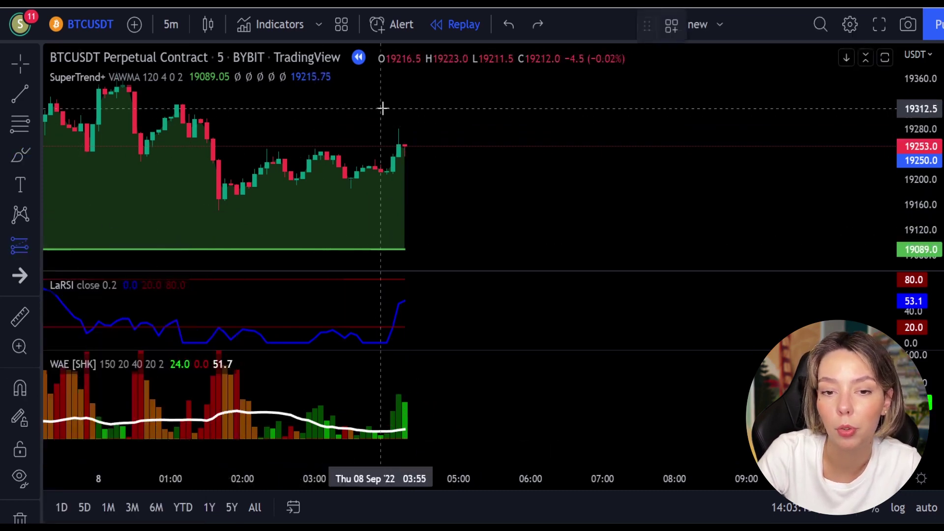
{"action": "left_click", "coordinate": [406, 147]}
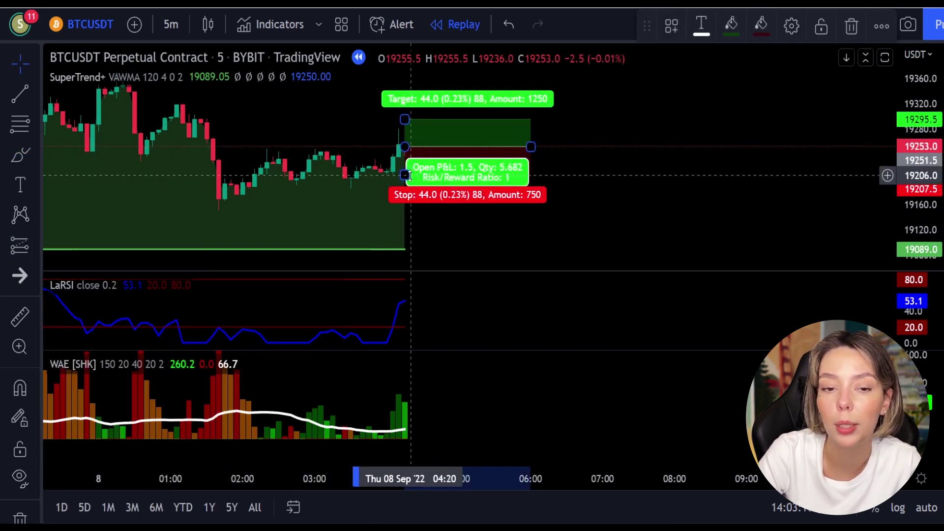
{"action": "left_click_drag", "start_coordinate": [406, 175], "coordinate": [406, 191]}
{"action": "mouse_move", "coordinate": [571, 138]}
{"action": "left_mouse_down"}
{"action": "mouse_move", "coordinate": [578, 182]}
{"action": "mouse_move", "coordinate": [556, 200]}
{"action": "left_mouse_up"}
{"action": "left_click_drag", "start_coordinate": [406, 183], "coordinate": [413, 143]}
{"action": "left_click_drag", "start_coordinate": [530, 210], "coordinate": [675, 194]}
Replay until the long hits its target, then shorten its box to about 08:00.
{"action": "left_click", "coordinate": [754, 159]}
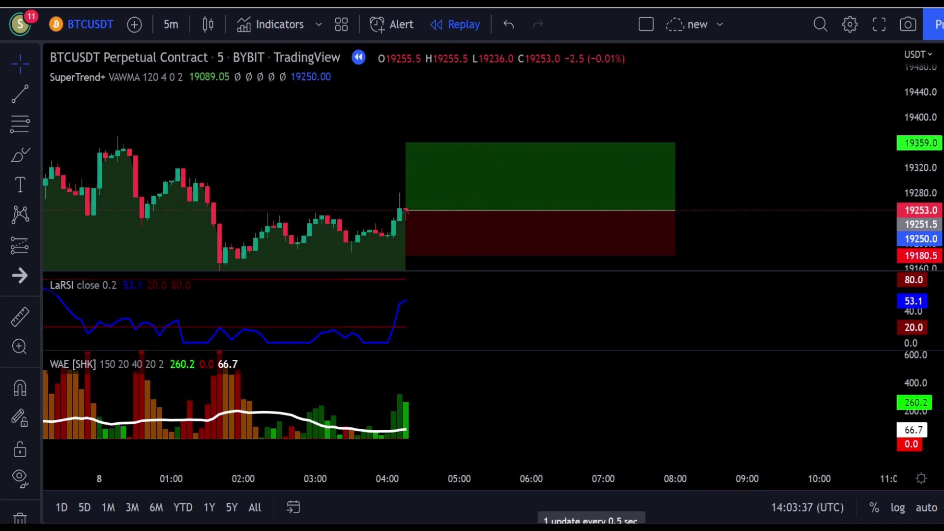
{"action": "left_click", "coordinate": [411, 512]}
{"action": "left_click", "coordinate": [411, 512]}
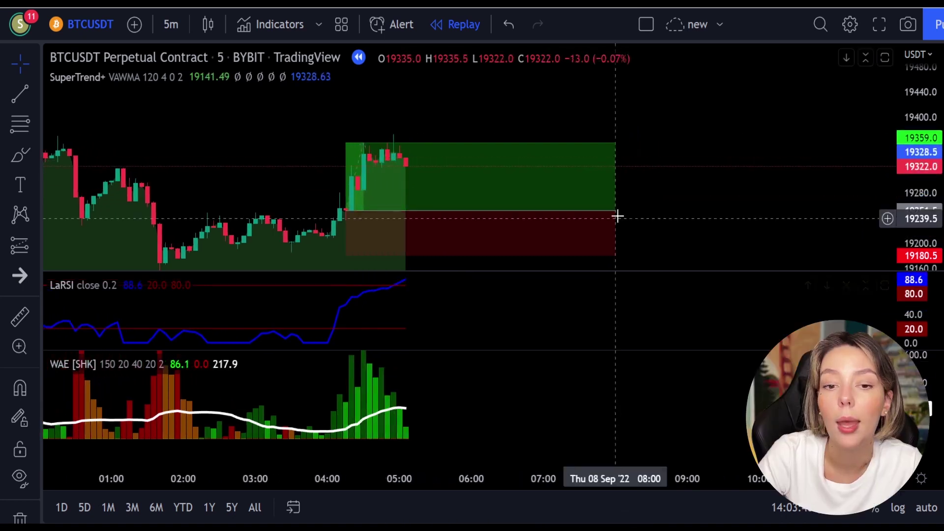
{"action": "left_click_drag", "start_coordinate": [619, 201], "coordinate": [367, 237]}
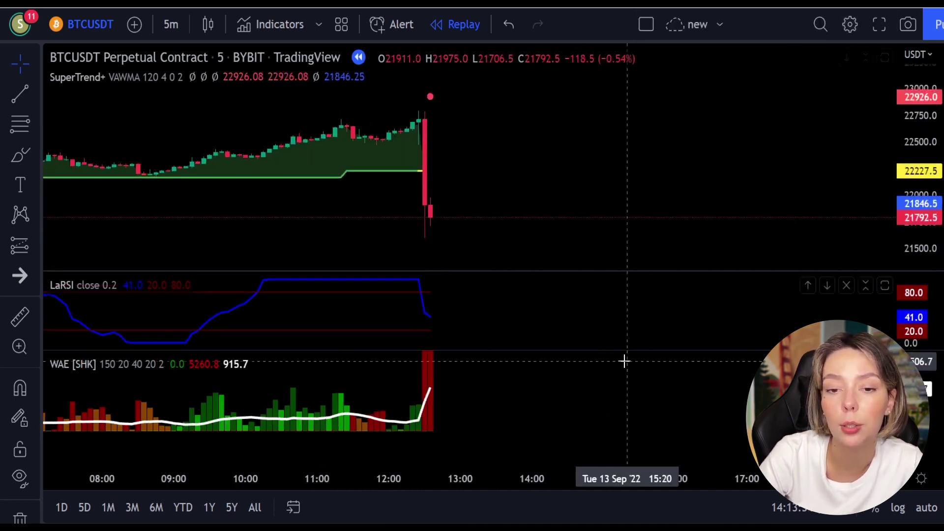
{"action": "mouse_move", "coordinate": [432, 289]}
{"action": "left_mouse_down"}
{"action": "mouse_move", "coordinate": [406, 293]}
{"action": "mouse_move", "coordinate": [435, 295]}
{"action": "left_mouse_up"}
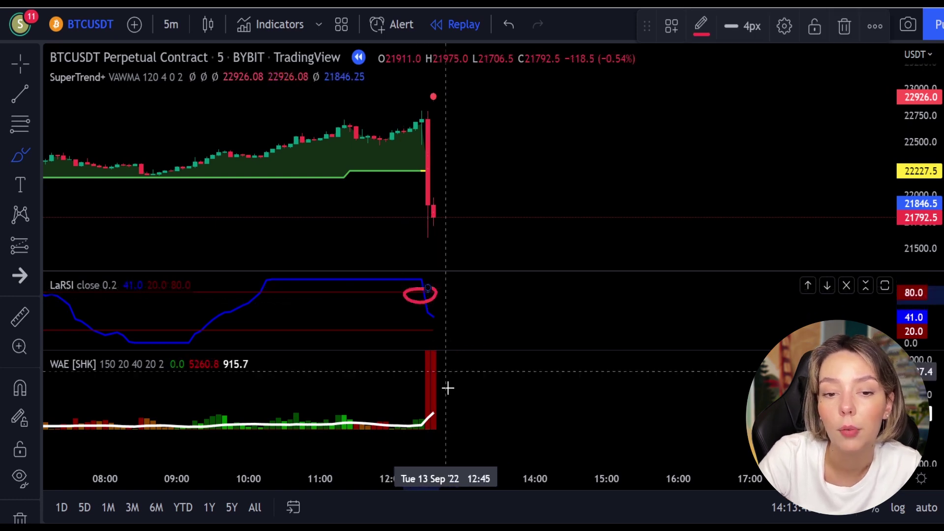
{"action": "mouse_move", "coordinate": [453, 368]}
{"action": "left_mouse_down"}
{"action": "mouse_move", "coordinate": [401, 375]}
{"action": "mouse_move", "coordinate": [439, 416]}
{"action": "left_mouse_up"}
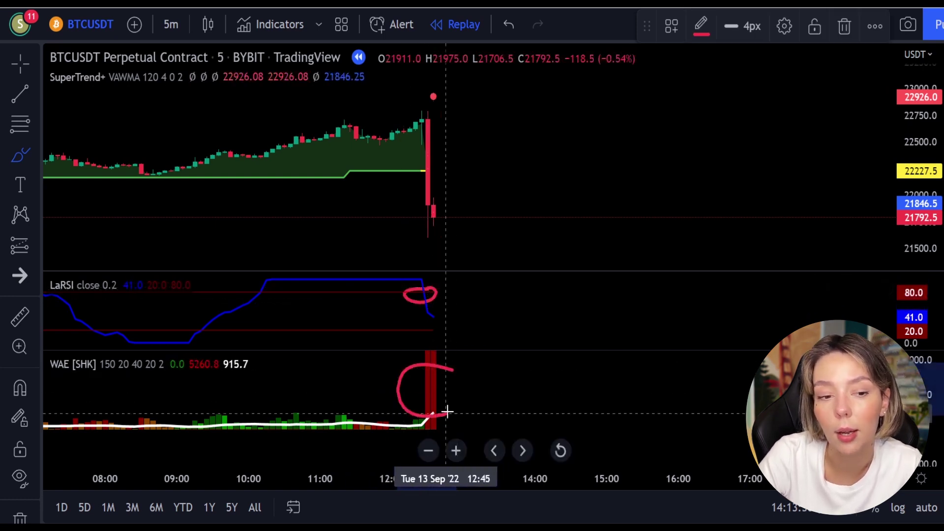
{"action": "mouse_move", "coordinate": [451, 91]}
{"action": "left_mouse_down"}
{"action": "mouse_move", "coordinate": [421, 86]}
{"action": "mouse_move", "coordinate": [427, 126]}
{"action": "mouse_move", "coordinate": [463, 100]}
{"action": "left_mouse_up"}
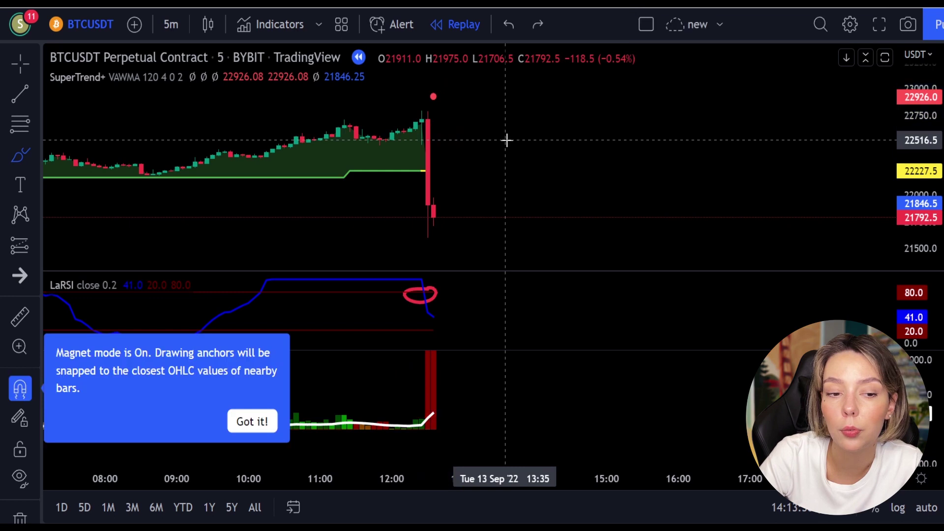
{"action": "left_click", "coordinate": [23, 255]}
Place a short at 21,806 on the 13 Sep drop, raising the stop and targeting 20275.
{"action": "left_click", "coordinate": [105, 268]}
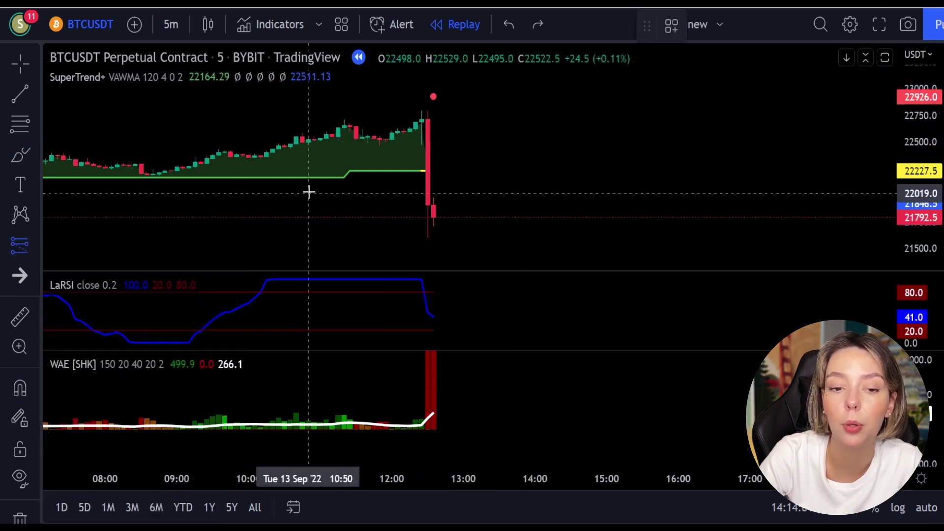
{"action": "left_click", "coordinate": [432, 217]}
{"action": "left_click_drag", "start_coordinate": [433, 189], "coordinate": [433, 106]}
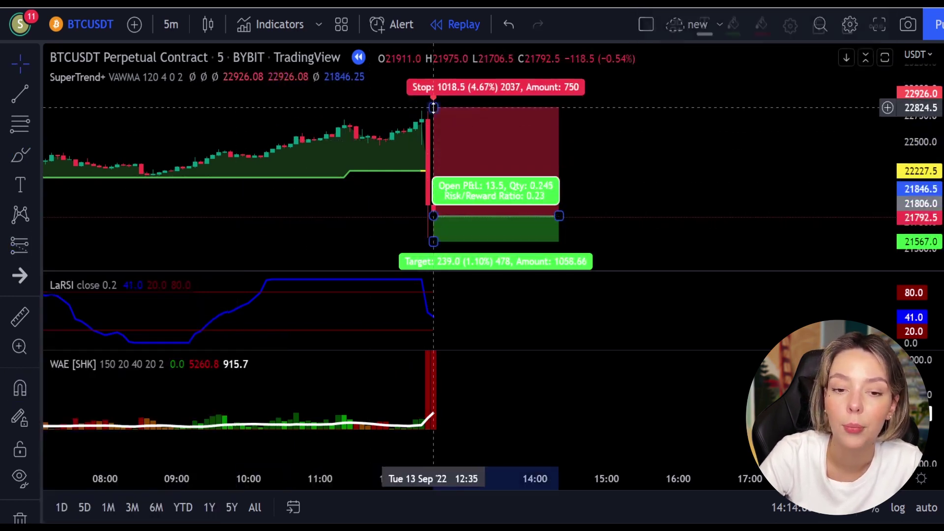
{"action": "left_click_drag", "start_coordinate": [433, 196], "coordinate": [440, 256]}
{"action": "left_click_drag", "start_coordinate": [549, 134], "coordinate": [877, 123]}
{"action": "left_click_drag", "start_coordinate": [556, 240], "coordinate": [477, 249]}
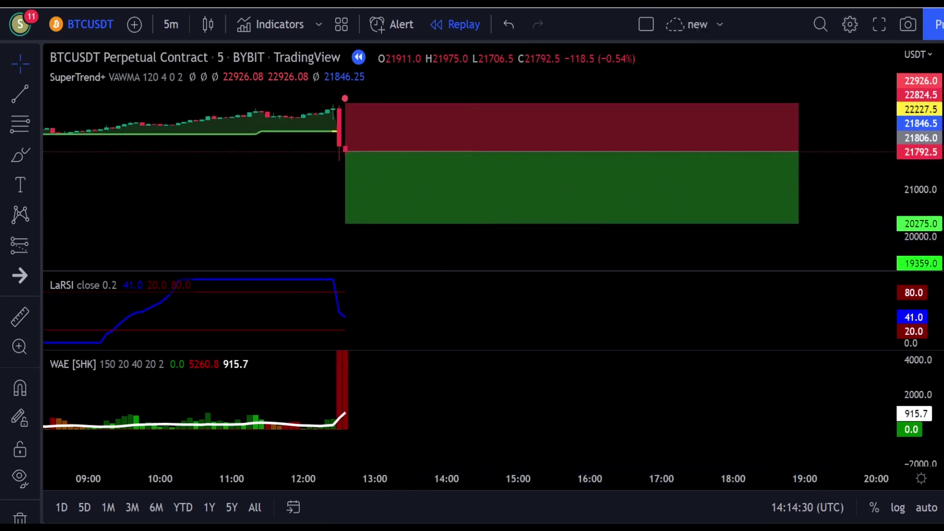
Replay until the short hits 20,275 for 1,531.0 profit, resizing its box to fit.
{"action": "key", "text": "shift+Down"}
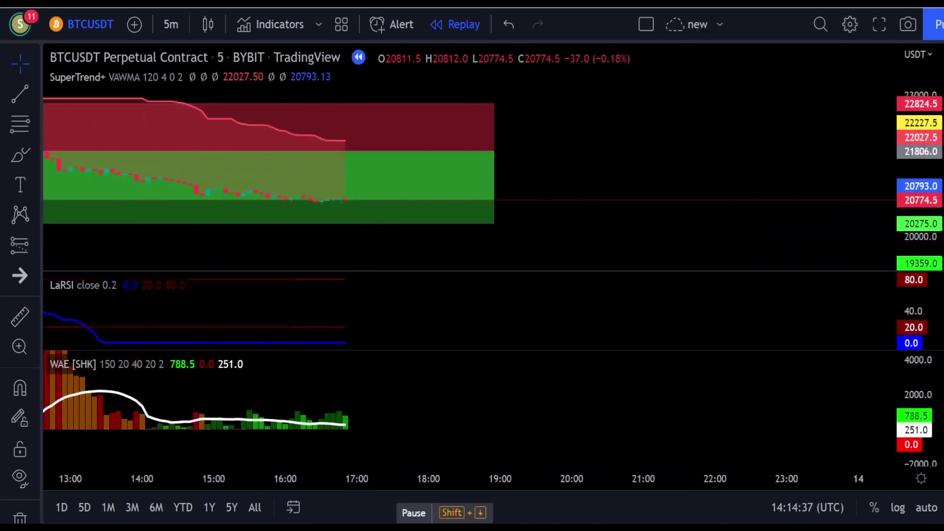
{"action": "left_click_drag", "start_coordinate": [399, 133], "coordinate": [763, 122]}
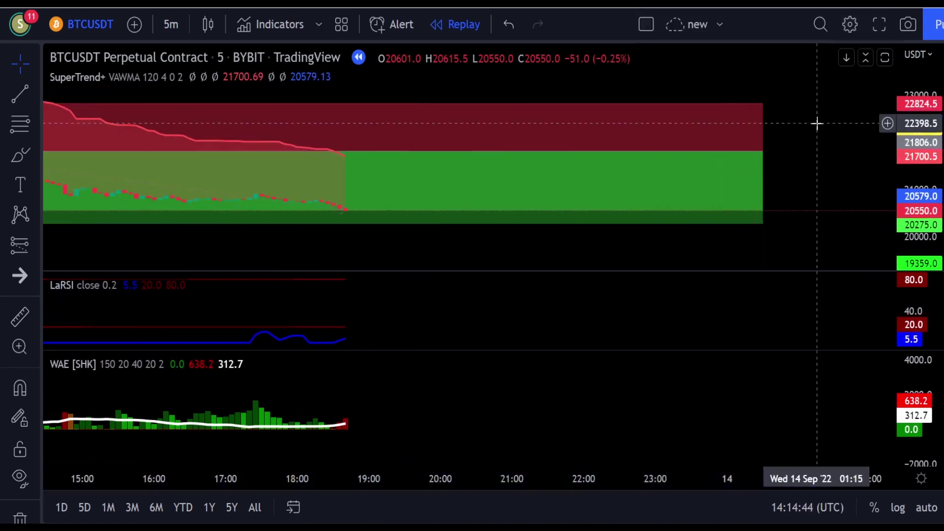
{"action": "mouse_move", "coordinate": [707, 162]}
{"action": "left_mouse_down"}
{"action": "mouse_move", "coordinate": [359, 164]}
{"action": "mouse_move", "coordinate": [310, 178]}
{"action": "left_mouse_up"}
{"action": "left_click_drag", "start_coordinate": [228, 253], "coordinate": [444, 232]}
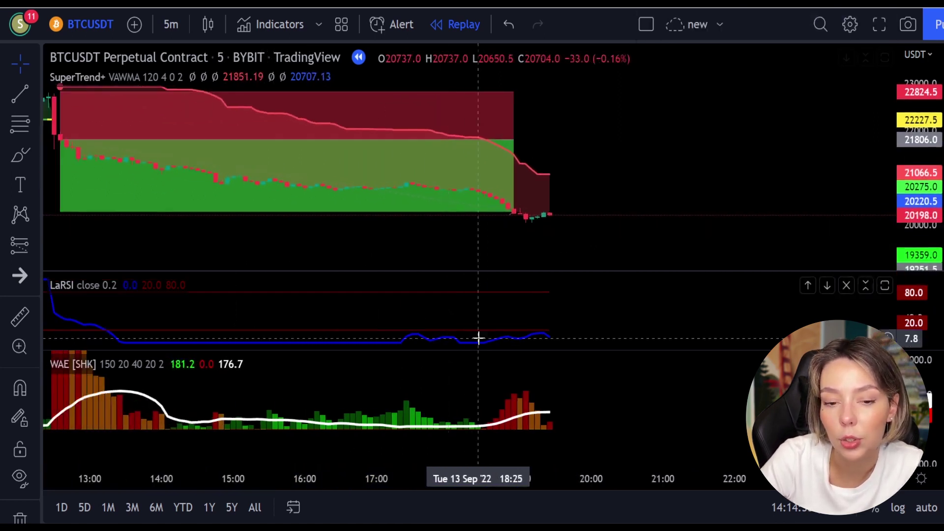